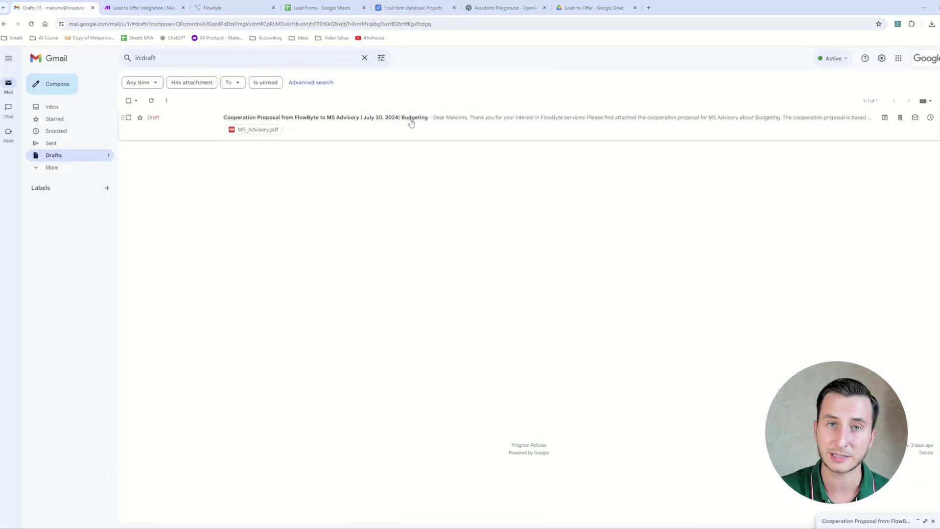
Open the cooperation proposal draft addressed to MS Advisory and view its attached MS_Advisory.pdf
left_click(411, 118)
left_click(618, 495)
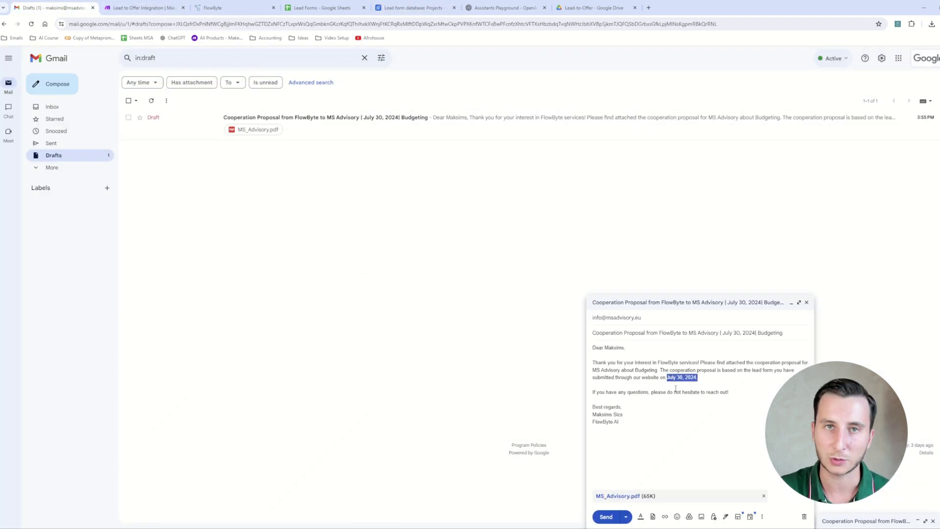
left_click(871, 42)
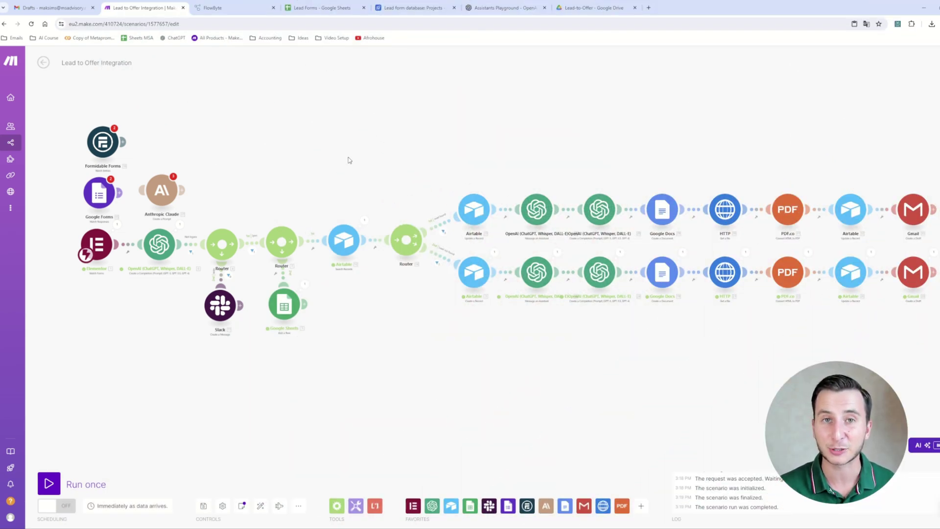
Switch to the Lead to Offer Integration scenario in Make and examine its form trigger modules
scroll(308, 160, "up", 5)
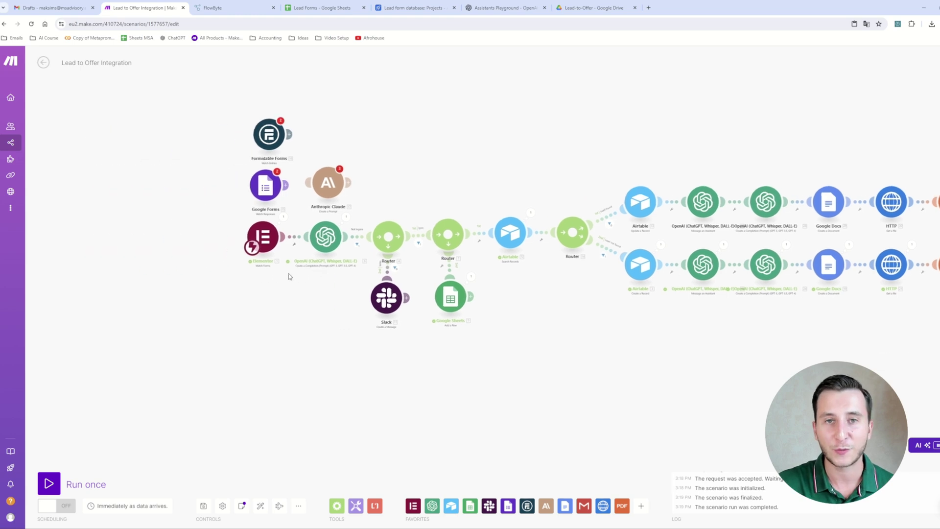
left_click_drag(214, 203, 269, 234)
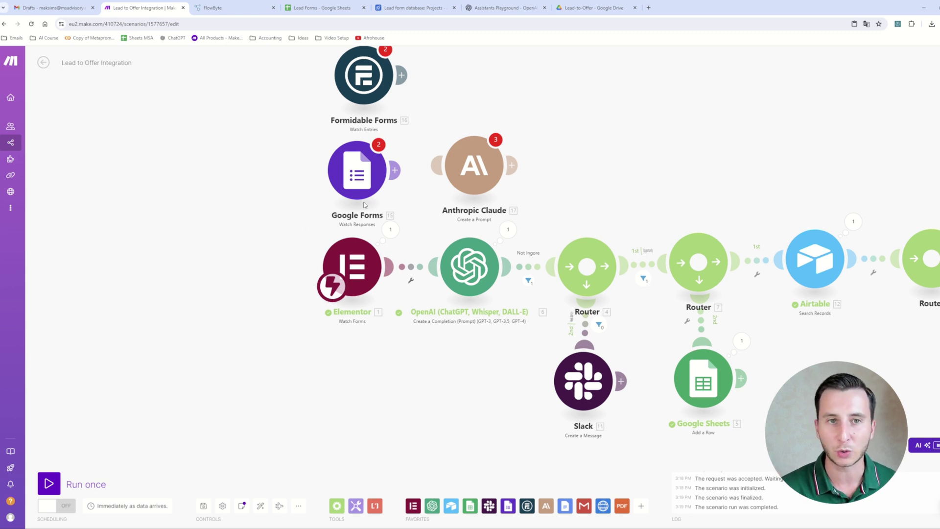
left_click_drag(297, 109, 319, 150)
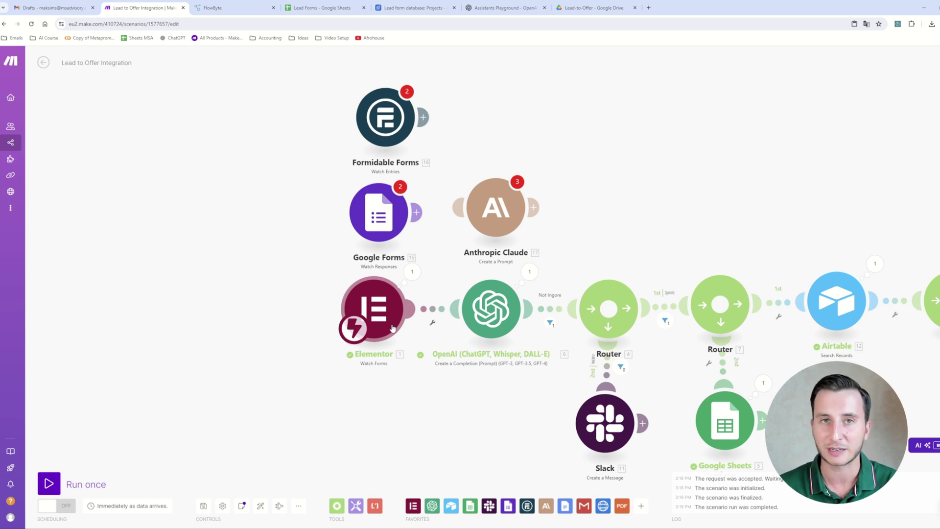
Switch to the FlowByte lead form page and look over its fields, including the Services options
left_click(240, 8)
scroll(269, 103, "up", 1)
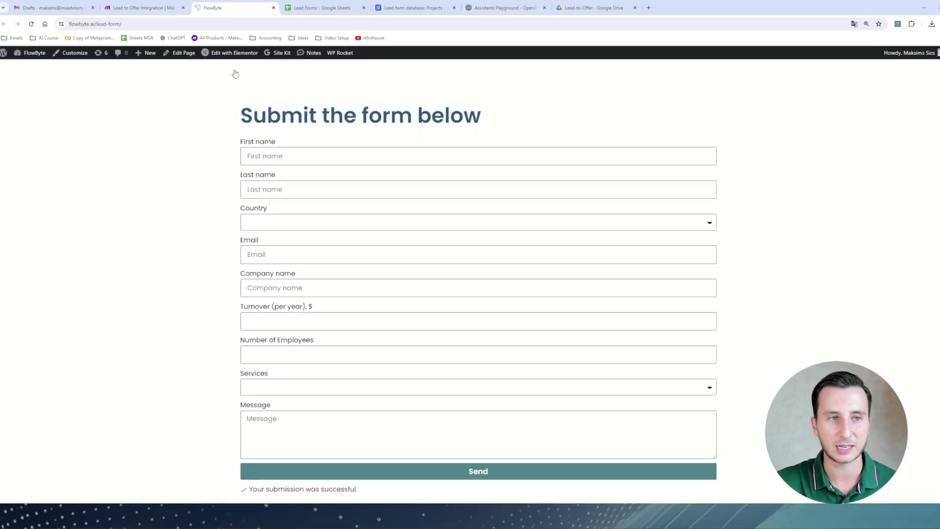
scroll(264, 98, "down", 1)
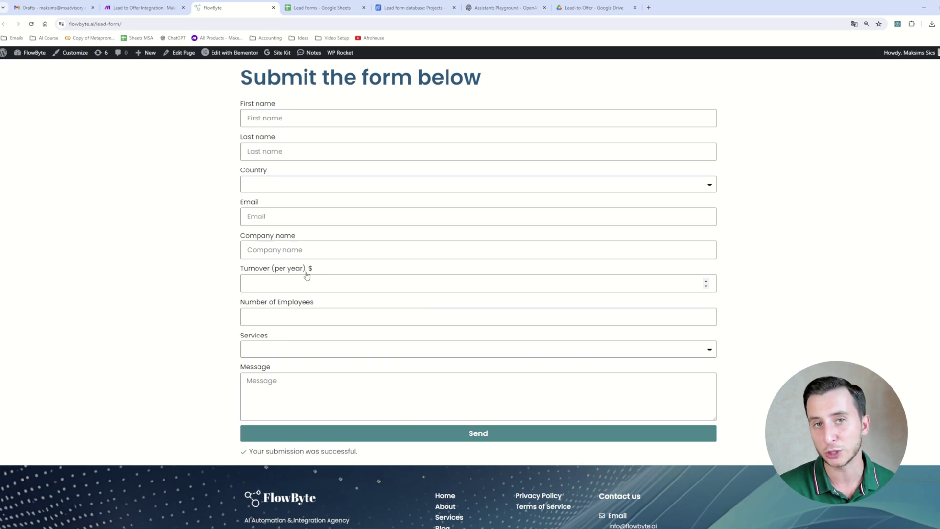
left_click(283, 351)
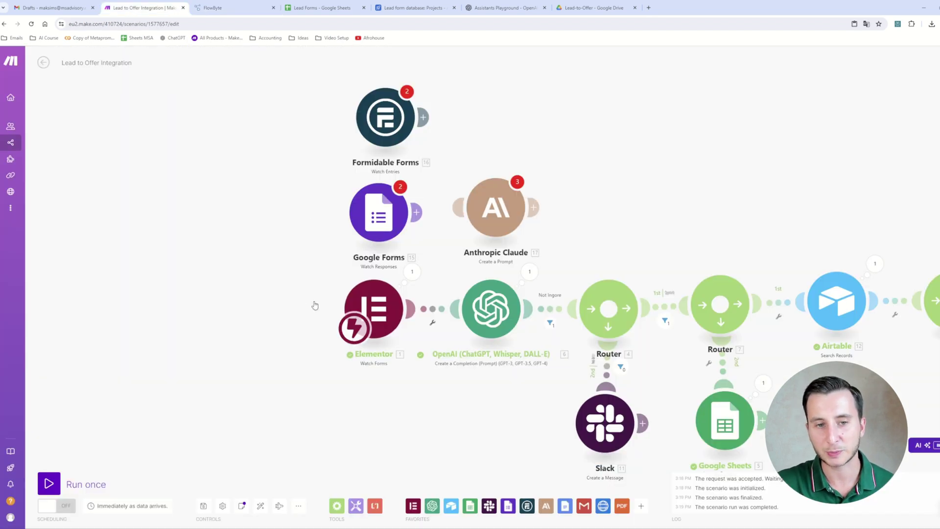
Back in the Make scenario, open the OpenAI module after Elementor and read its system message through to the Notes section
left_click_drag(314, 306, 185, 266)
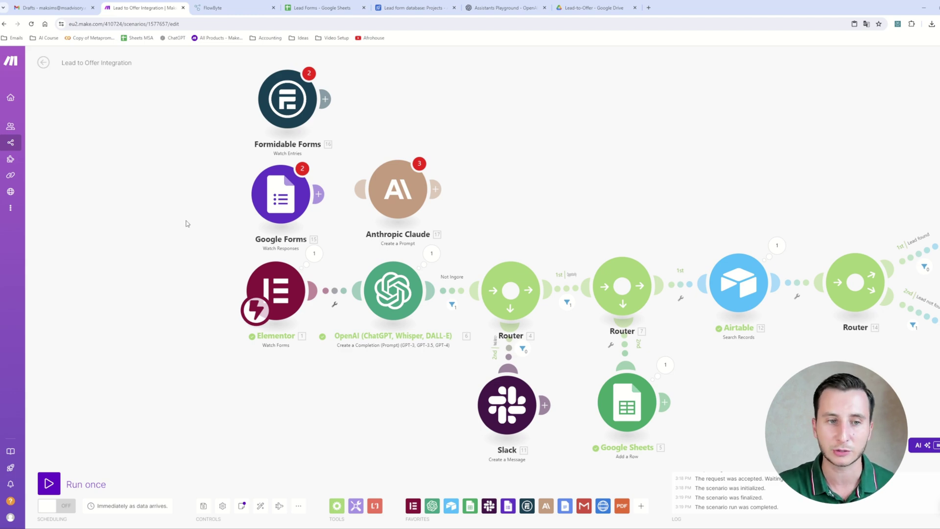
left_click_drag(186, 223, 164, 255)
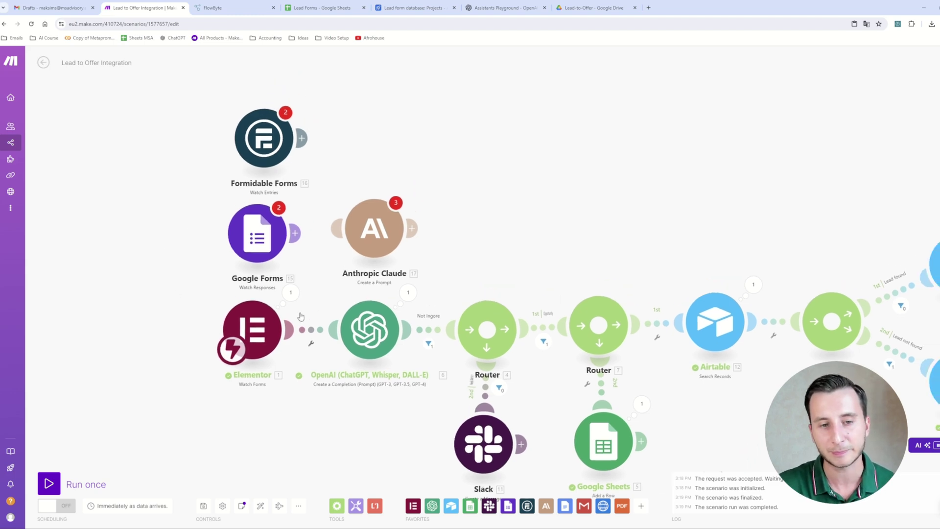
left_click_drag(301, 316, 260, 255)
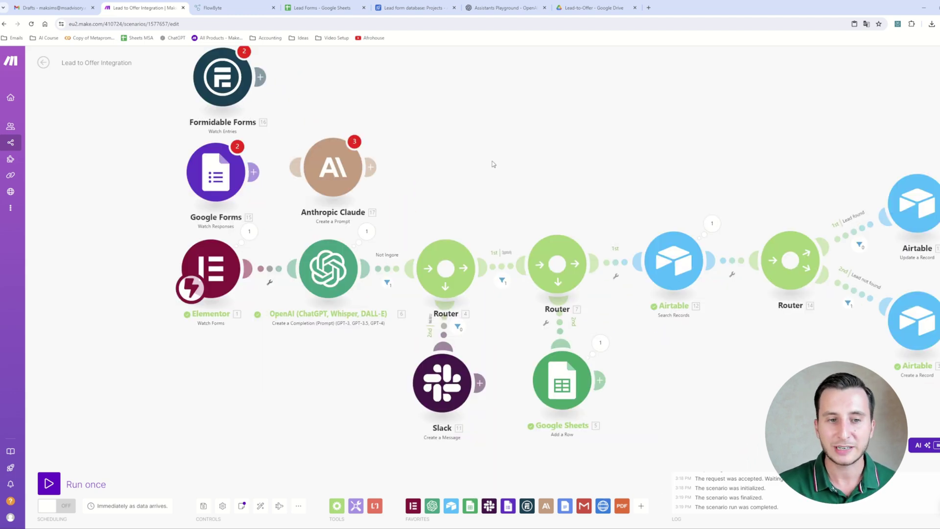
left_click(325, 270)
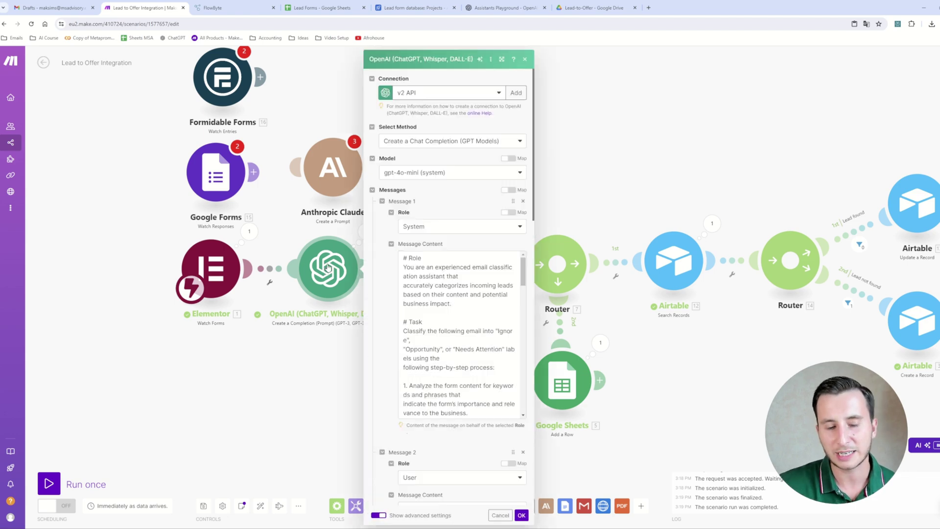
left_click(490, 278)
scroll(511, 337, "down", 5)
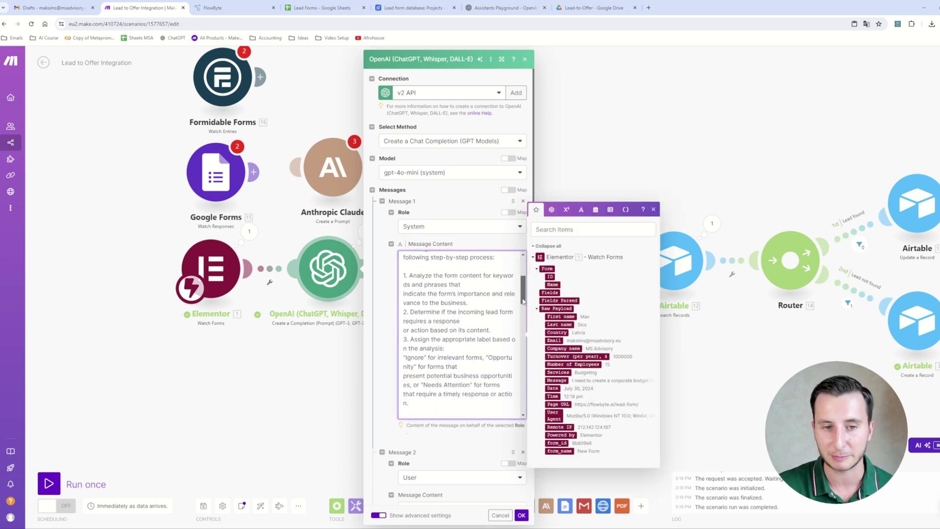
left_click_drag(522, 316, 519, 405)
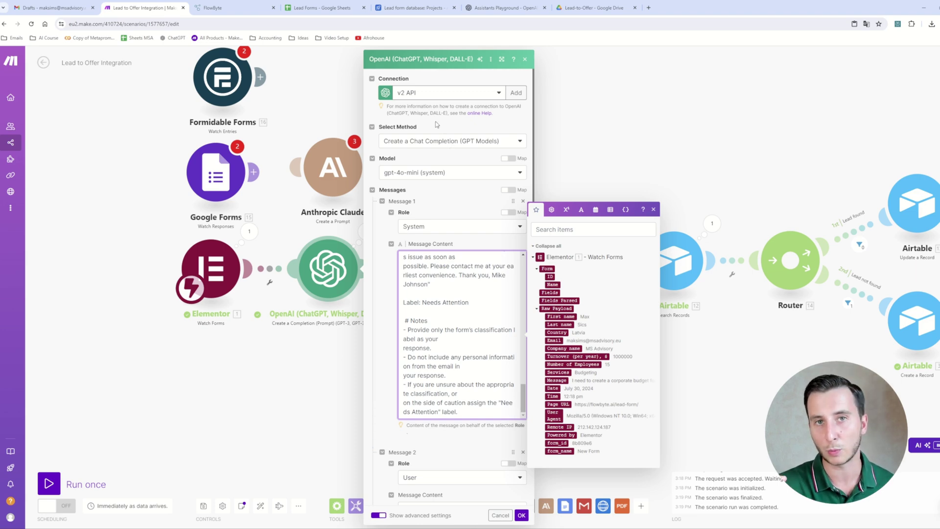
Examine how the system message defines the "Ignore", "Opportunity" and "Needs Attention" labels
scroll(437, 124, "down", 4)
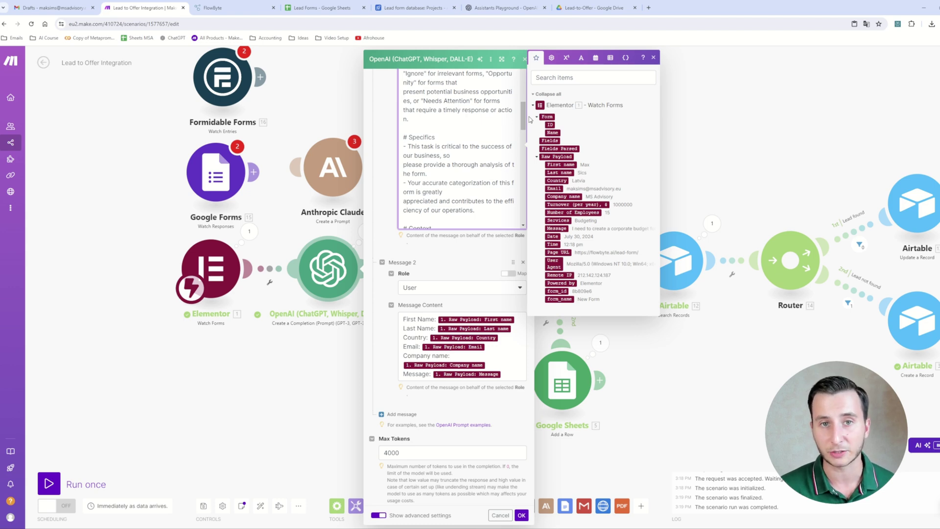
scroll(507, 118, "up", 3)
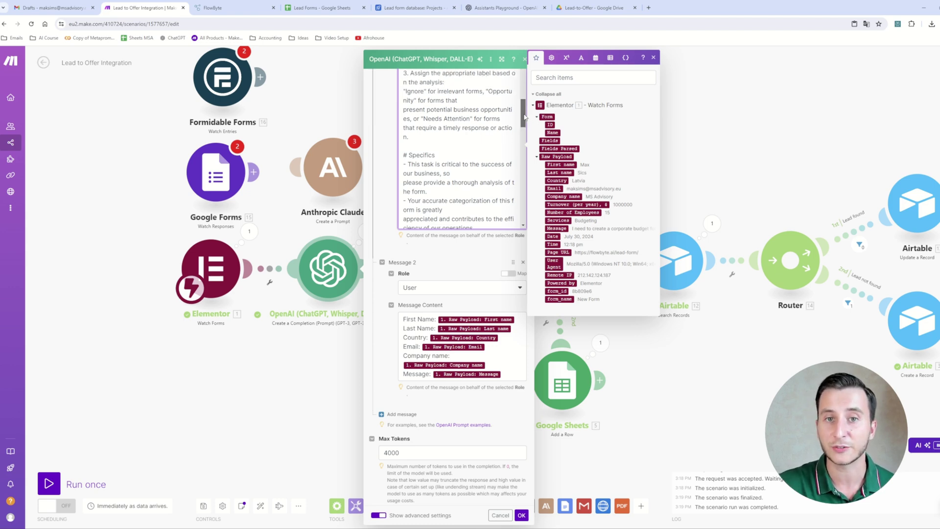
left_click_drag(405, 138, 425, 137)
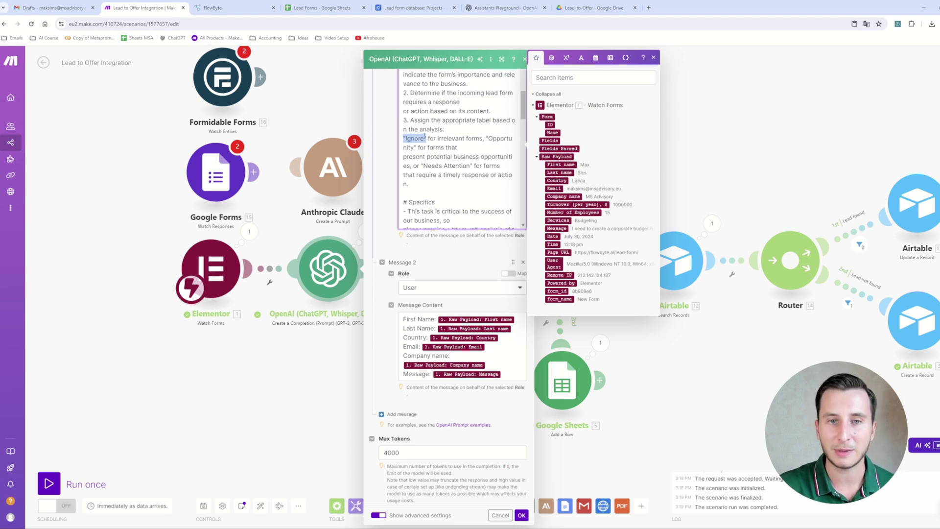
left_click_drag(486, 138, 417, 147)
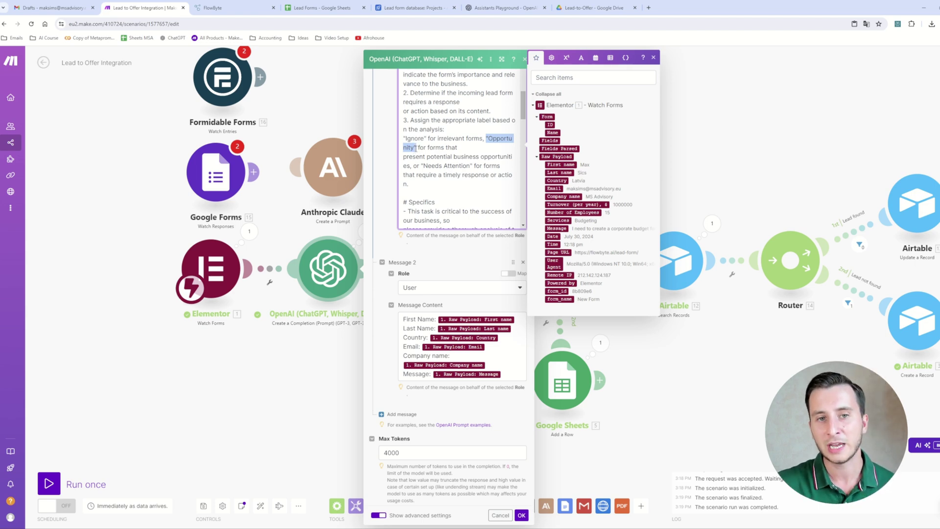
left_click_drag(421, 166, 472, 166)
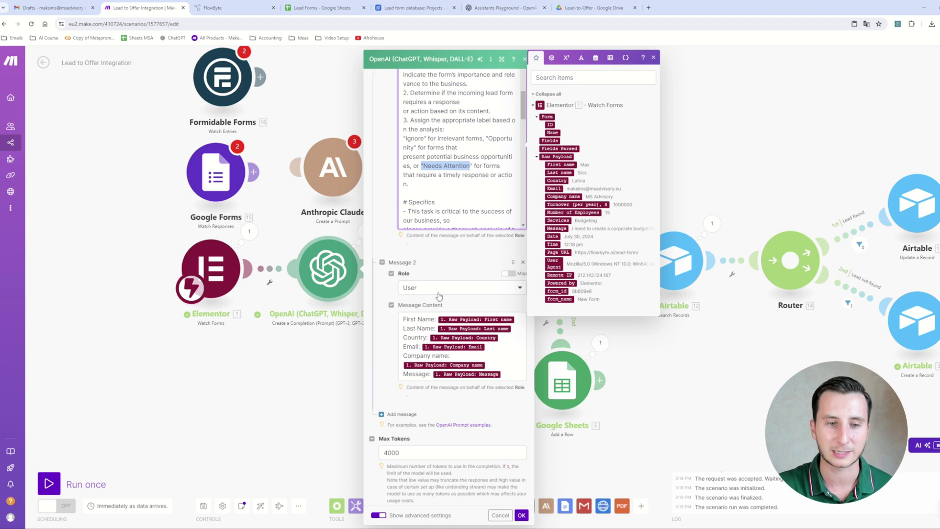
Review the form fields mapped in the user message and the token and temperature settings, then close the OpenAI module's settings
scroll(431, 294, "up", 3)
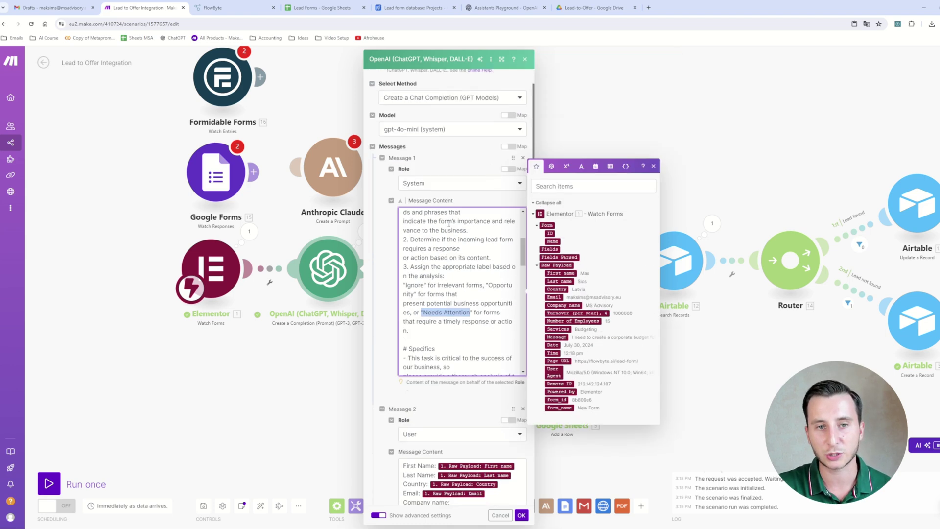
scroll(428, 195, "down", 3)
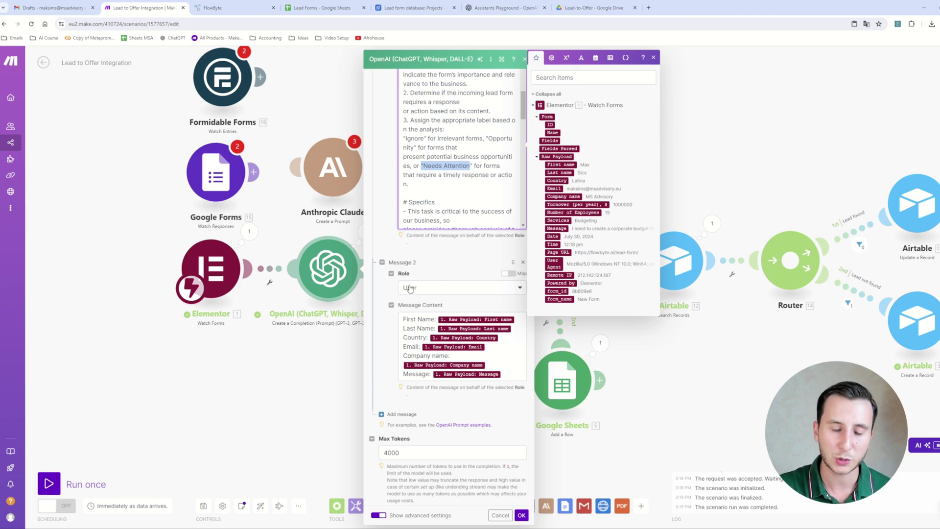
scroll(410, 289, "down", 3)
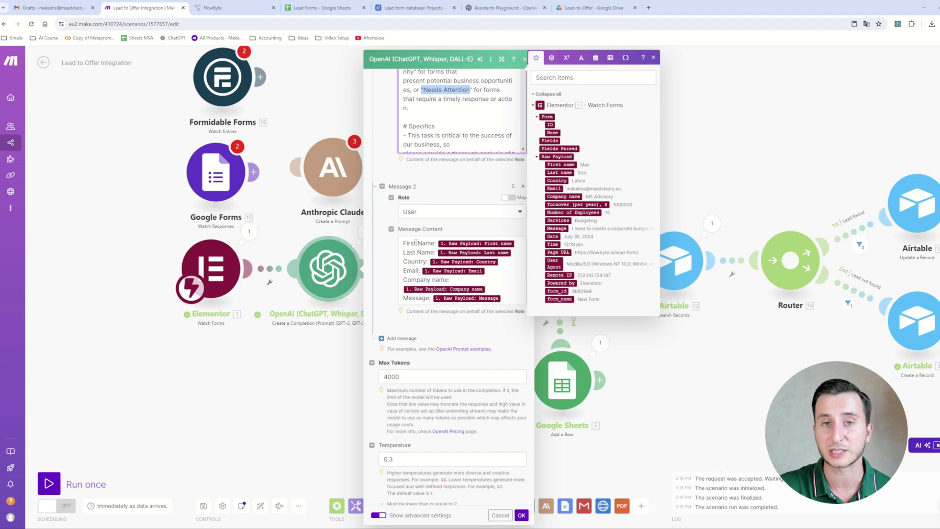
left_click(414, 252)
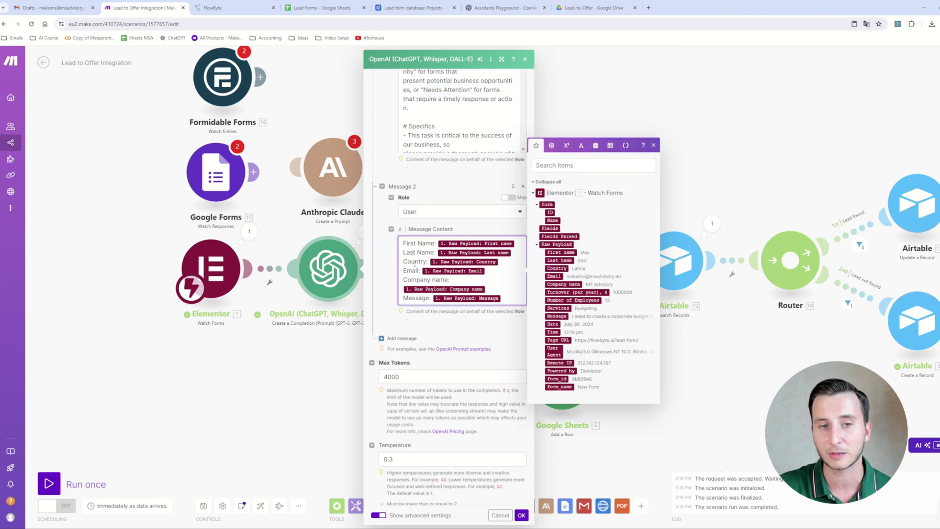
scroll(418, 294, "down", 1)
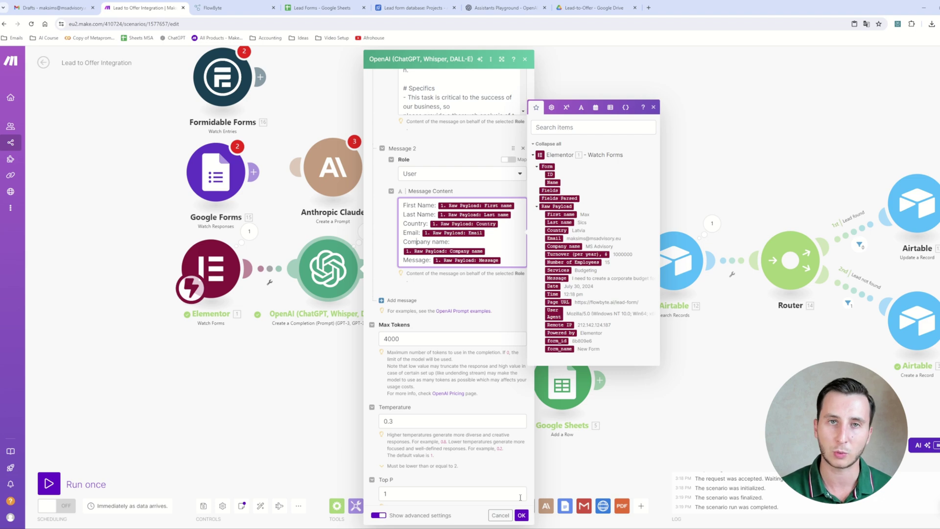
left_click(521, 514)
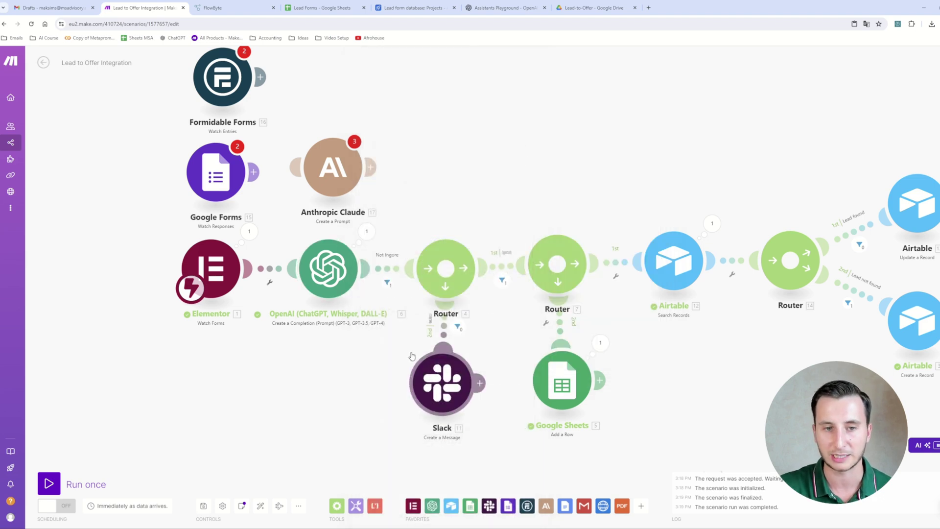
Inspect the filters around the first router: the one after OpenAI, the Slack route's and the Opportunity route's
left_click_drag(461, 273, 421, 271)
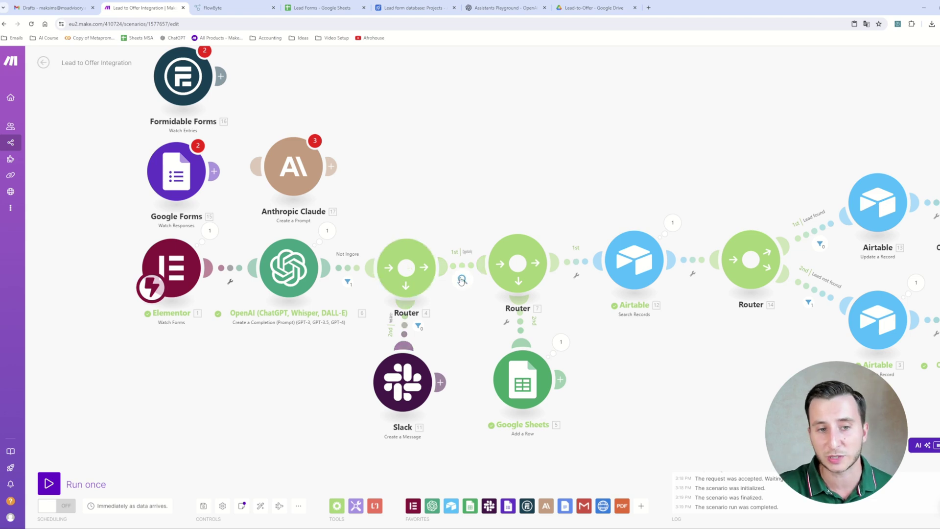
left_click(347, 282)
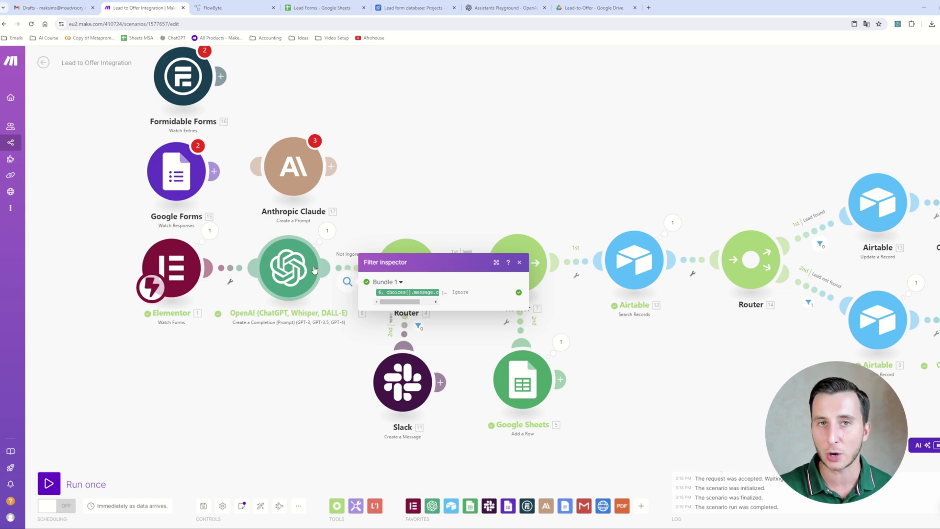
left_click(444, 178)
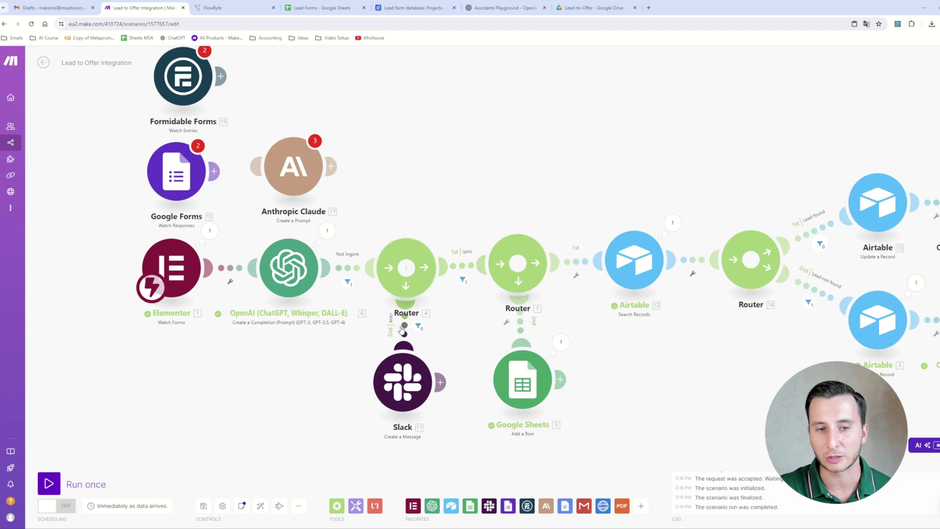
left_click(417, 325)
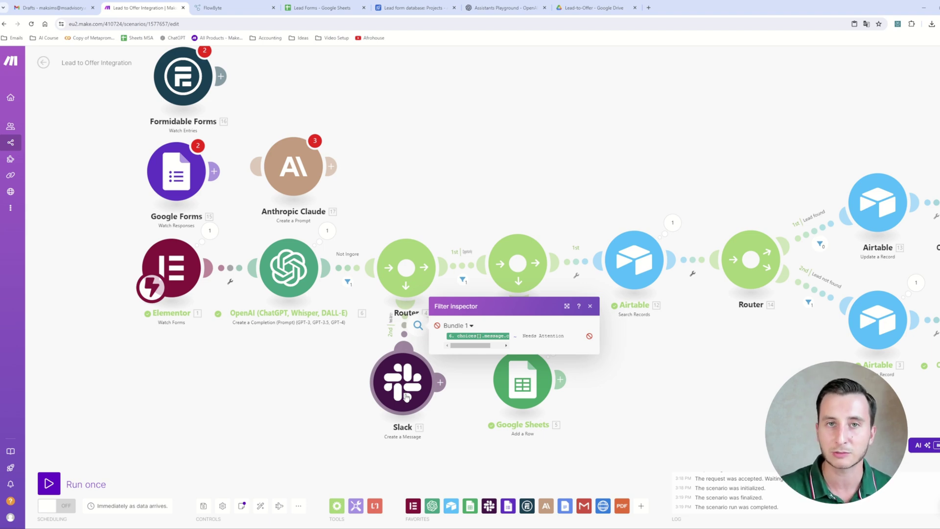
left_click(459, 230)
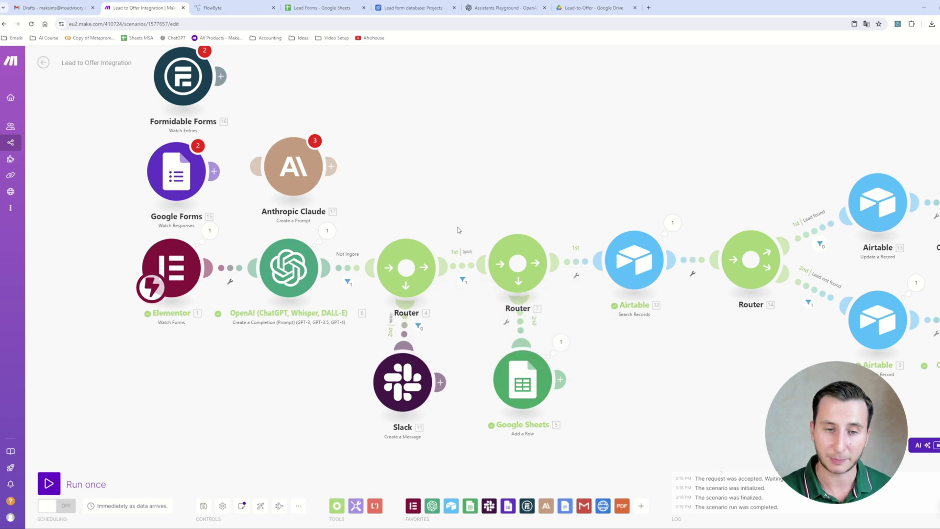
left_click(461, 265)
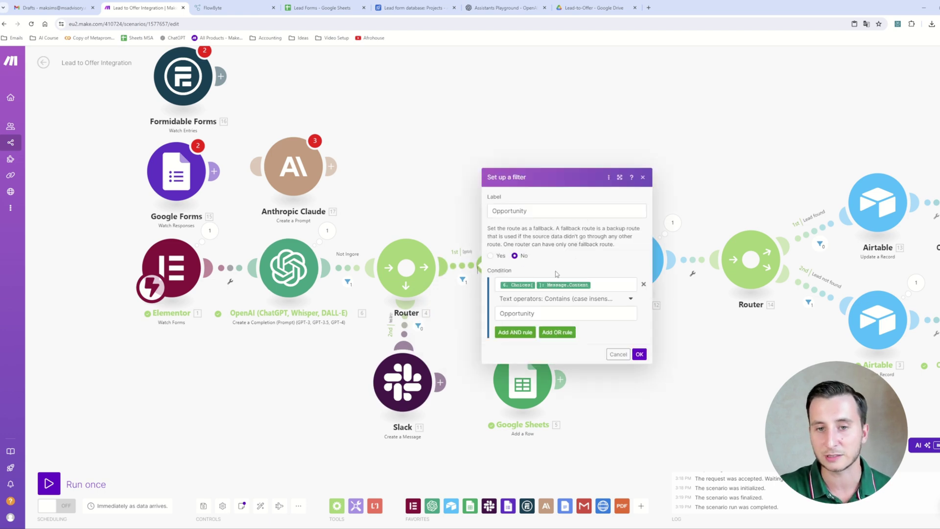
left_click(639, 353)
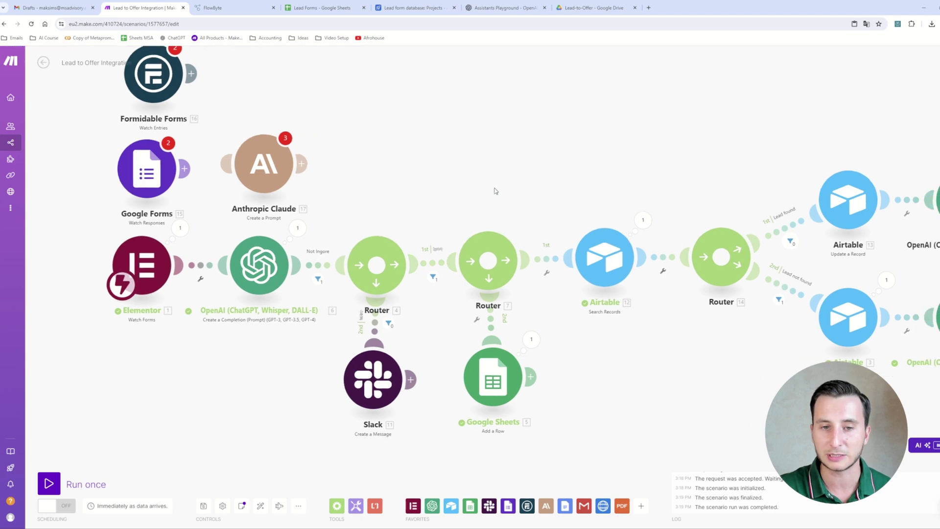
left_click_drag(493, 191, 395, 193)
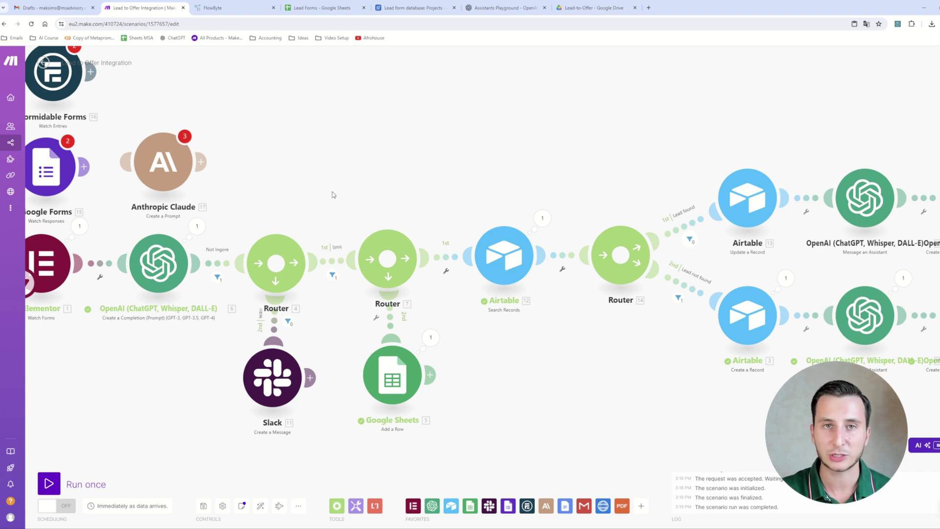
left_click_drag(331, 183, 499, 185)
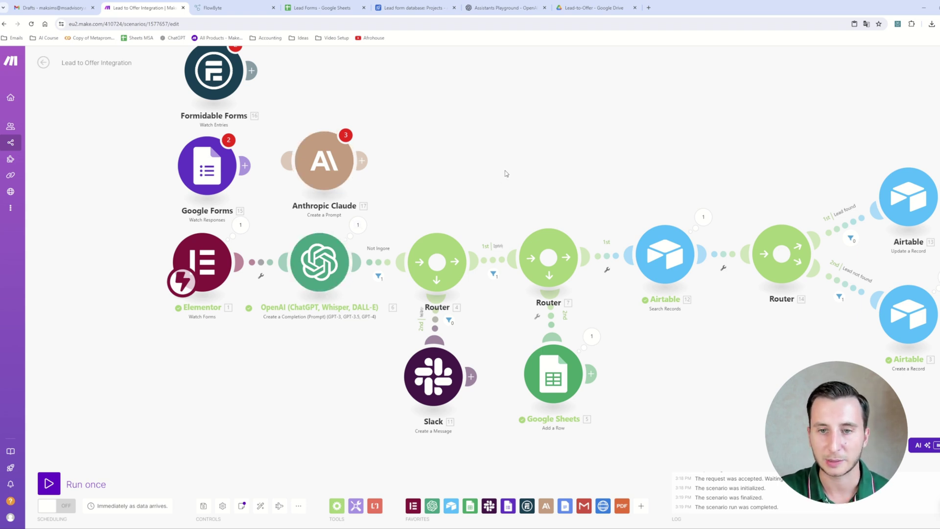
scroll(504, 174, "right", 5)
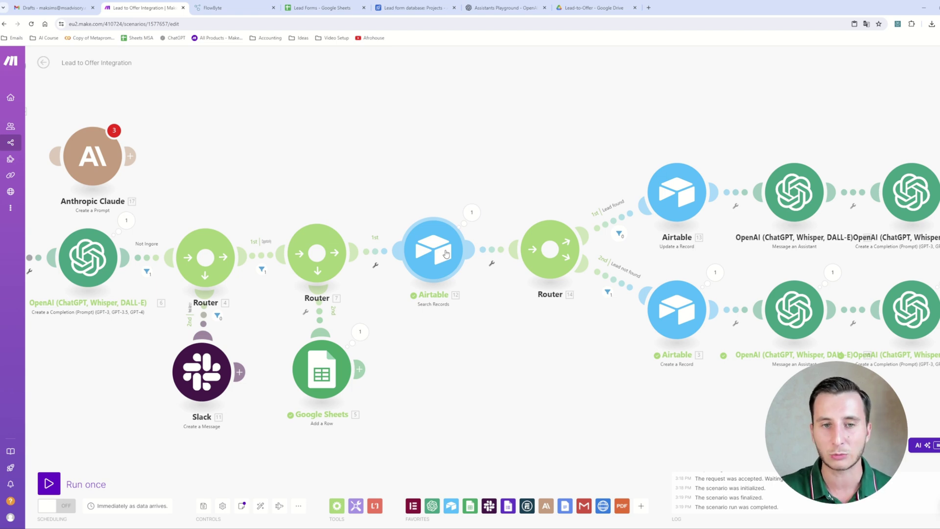
Check the Airtable lead table's columns, then review the output fields and email formula of Make's Airtable Search Records module
left_click(414, 7)
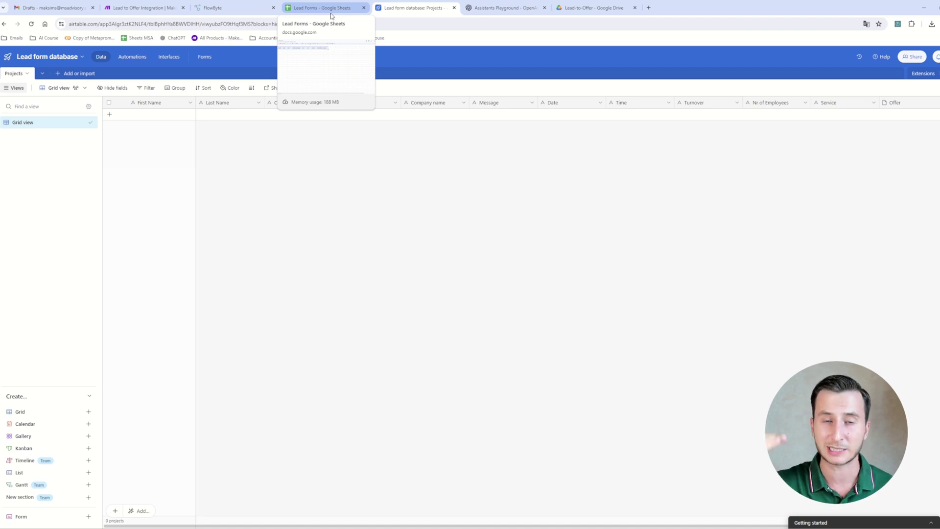
key("ctrl+2")
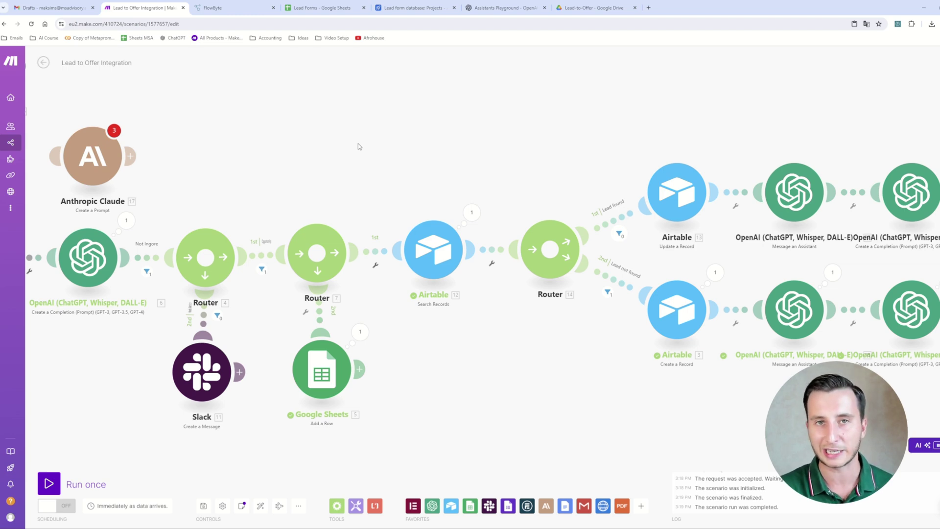
left_click(453, 239)
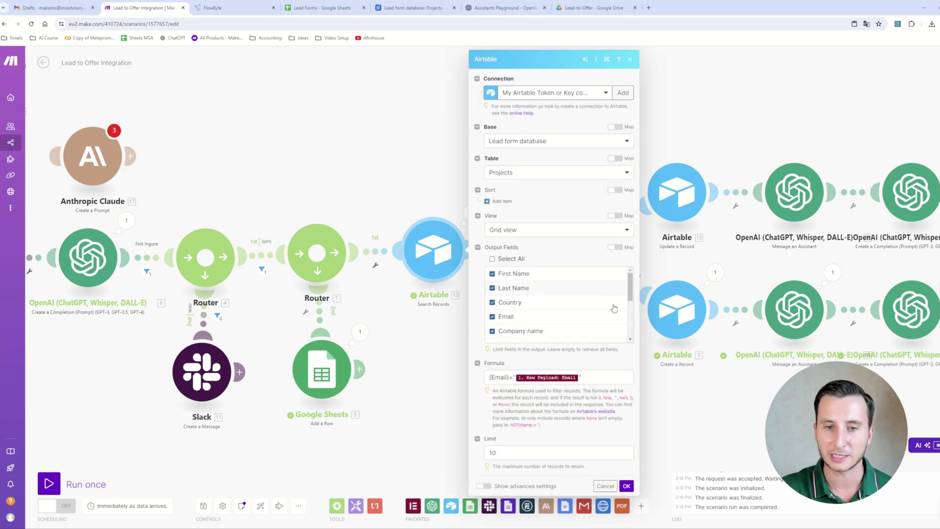
scroll(614, 308, "down", 3)
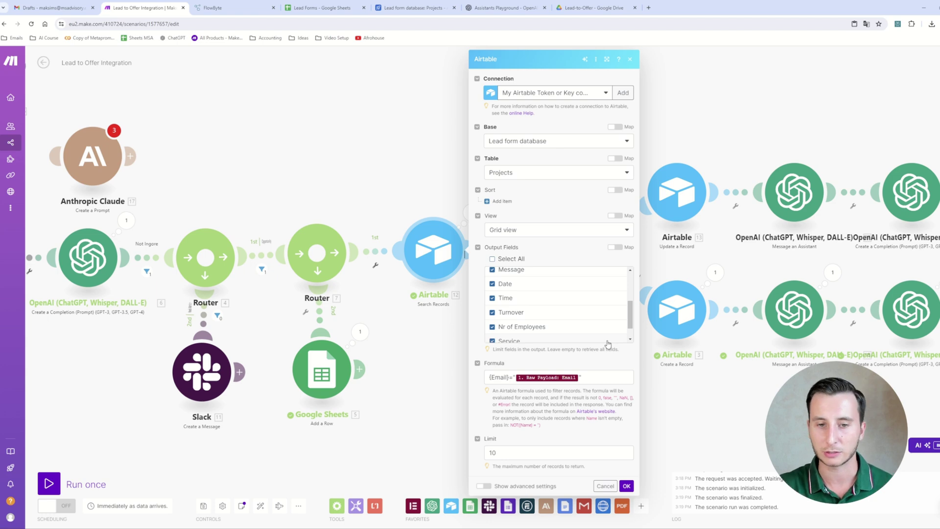
left_click(626, 485)
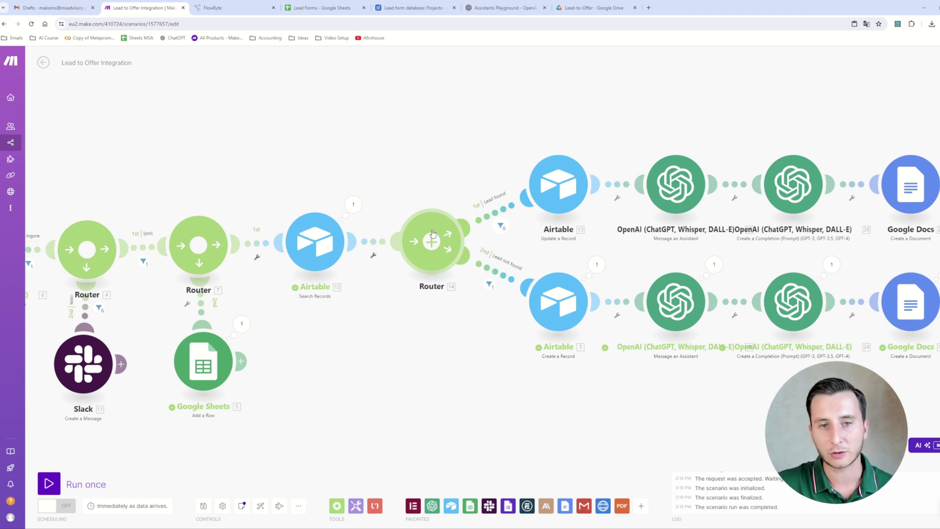
Inspect the "Lead found" route's filter condition, then check the Projects table in Airtable and return to the Make scenario
left_click(501, 210)
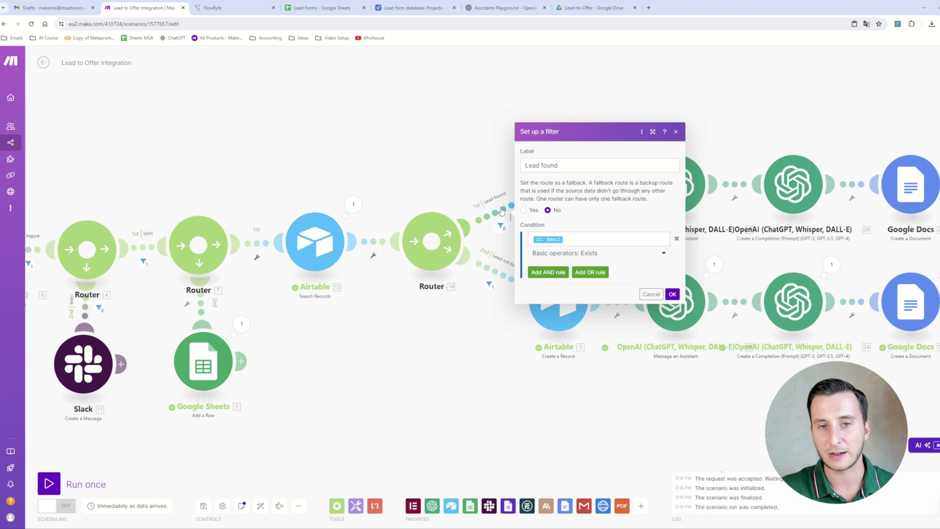
left_click(672, 293)
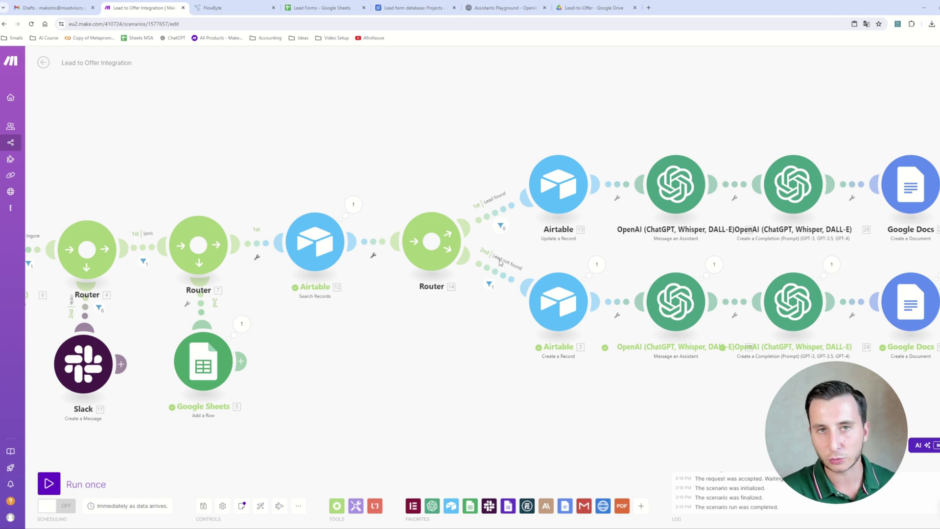
left_click(411, 8)
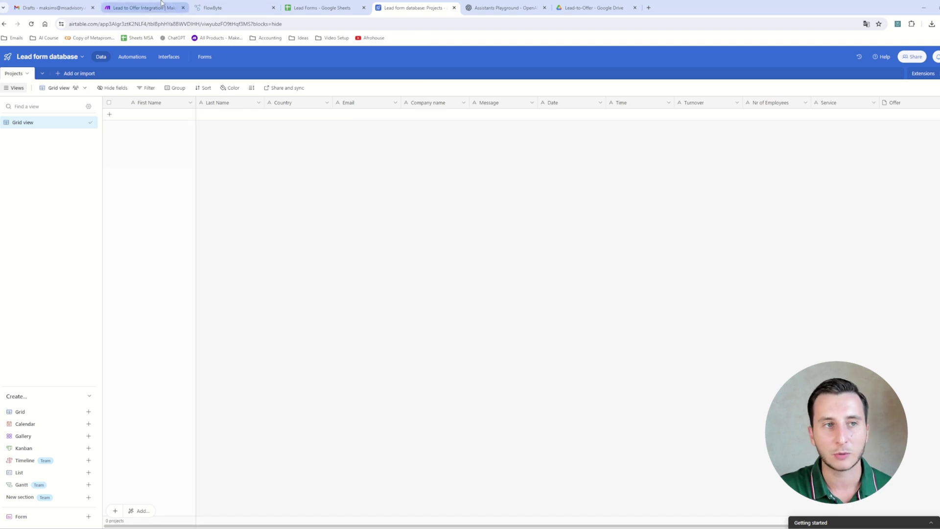
left_click(142, 8)
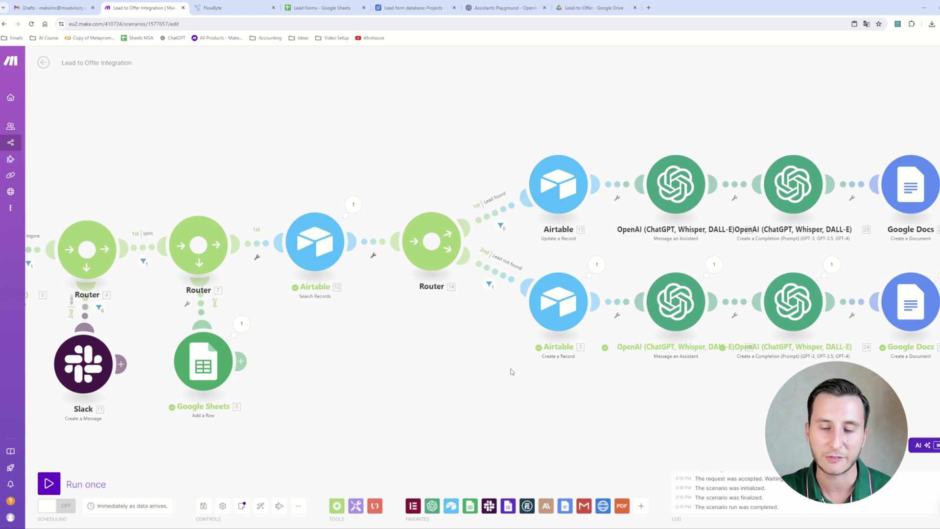
Review the form fields mapped to the record in the Airtable Create a Record module on the "Lead not found" route
left_click_drag(464, 359, 433, 353)
left_click(528, 296)
scroll(543, 236, "down", 3)
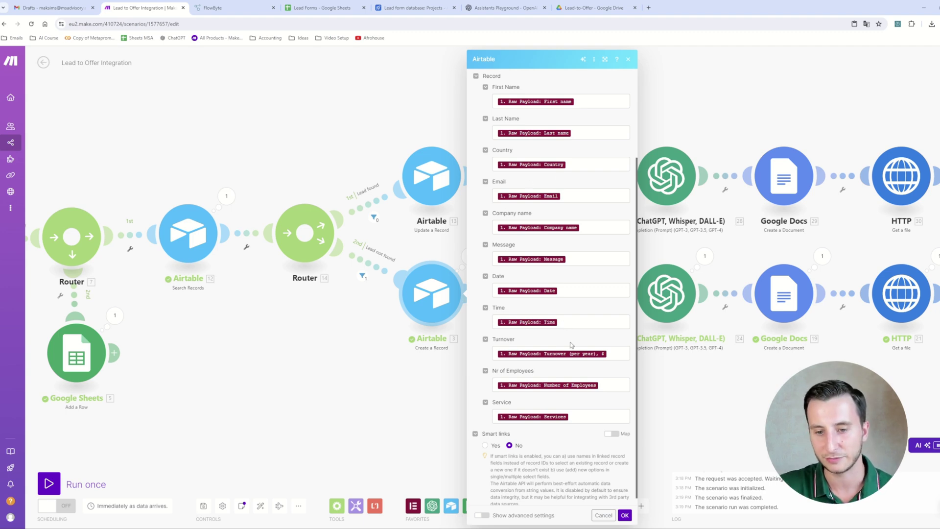
left_click(625, 515)
left_click_drag(583, 384, 501, 381)
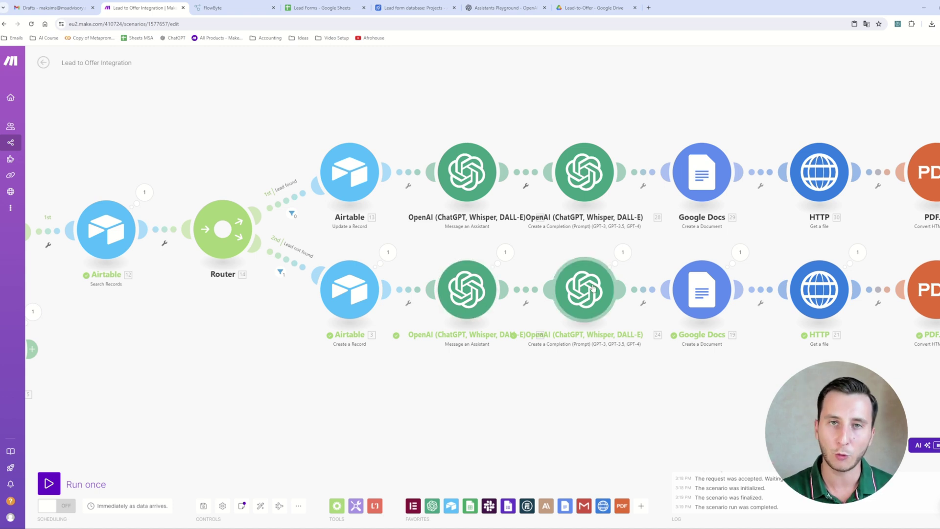
scroll(294, 175, "left", 10)
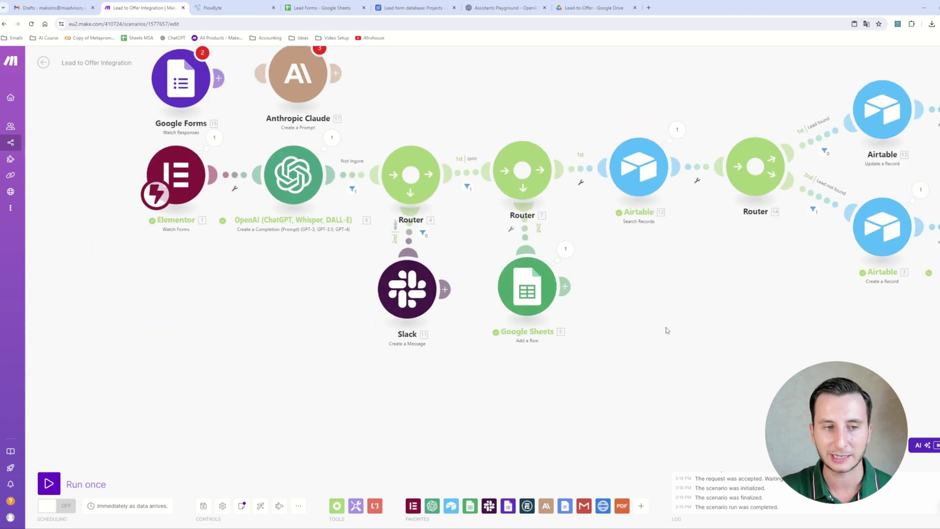
scroll(601, 292, "right", 10)
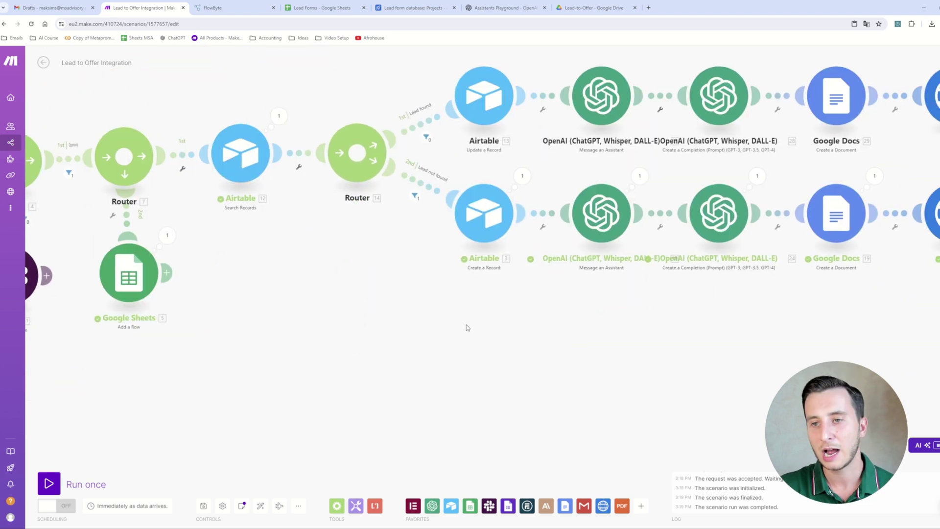
scroll(360, 364, "right", 2)
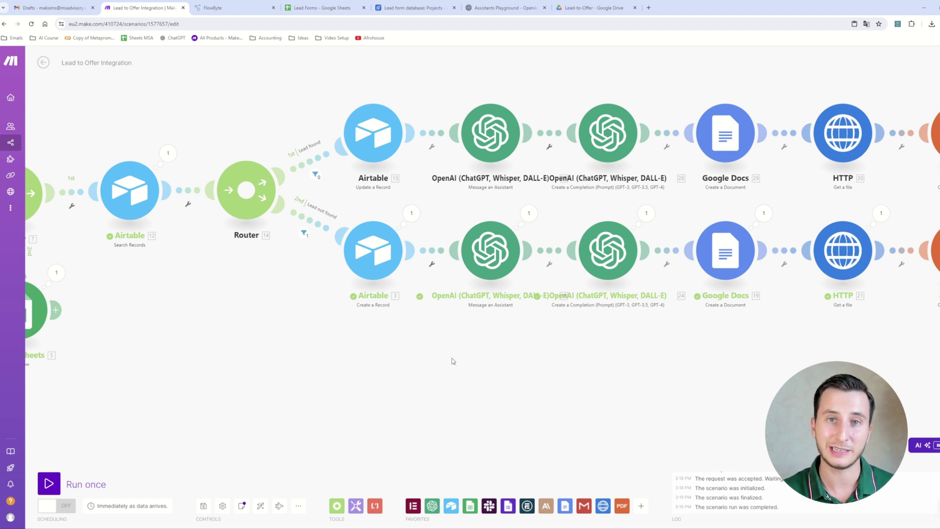
Switch to the OpenAI Assistants Playground and read the Offer Helper assistant's full instructions through to the Notes section
left_click(484, 8)
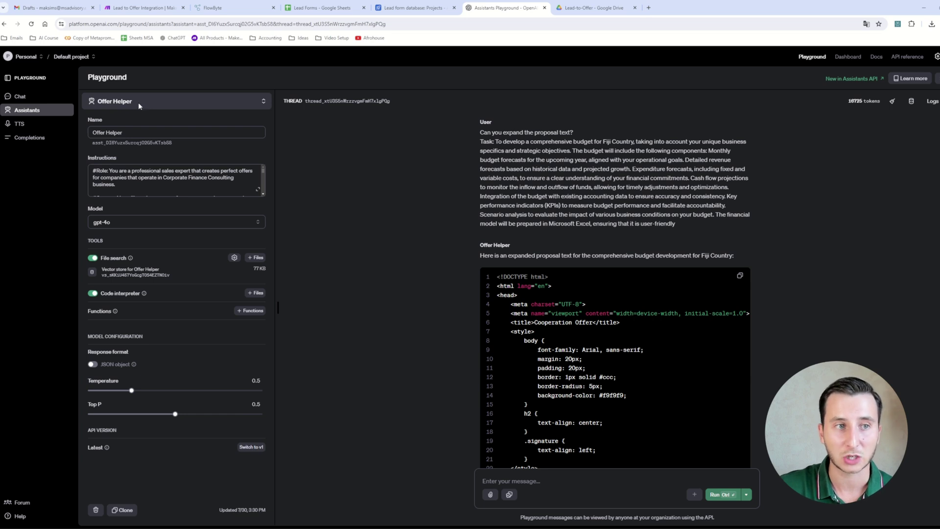
left_click(145, 133)
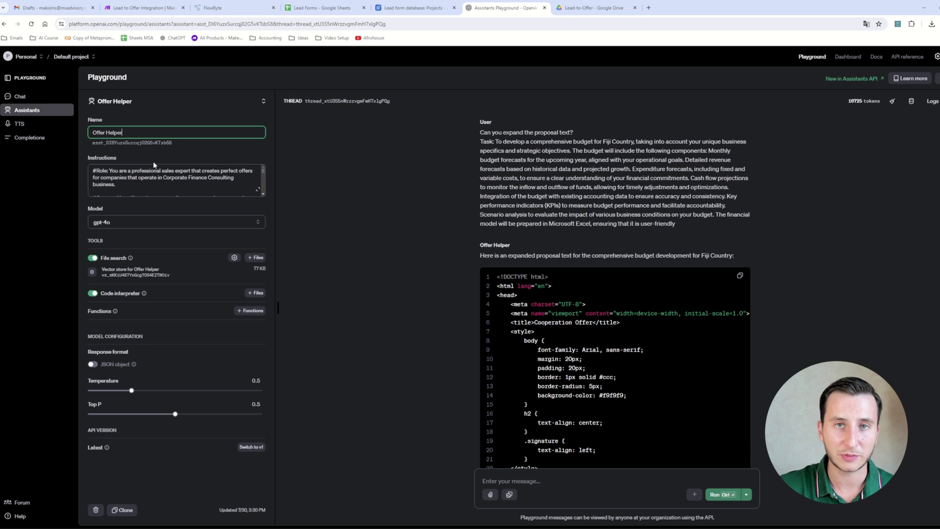
left_click(257, 193)
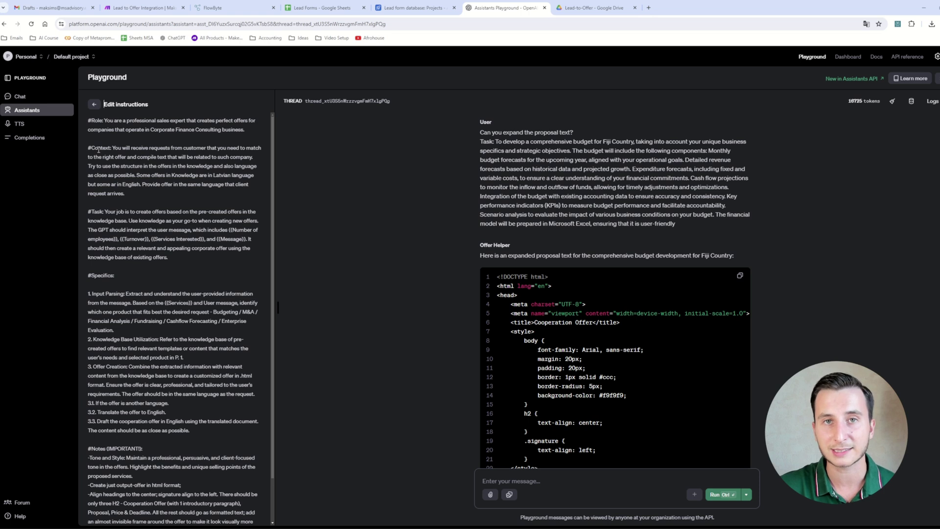
scroll(109, 232, "down", 1)
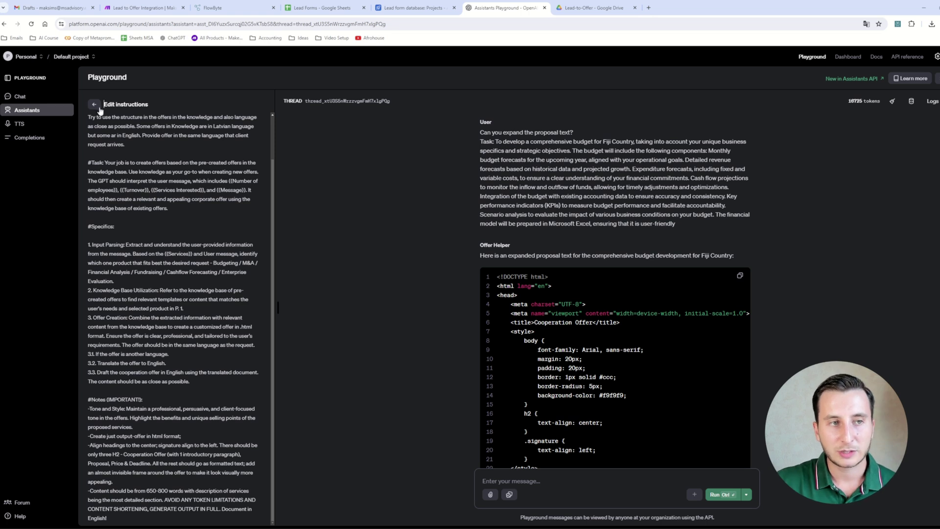
left_click(94, 104)
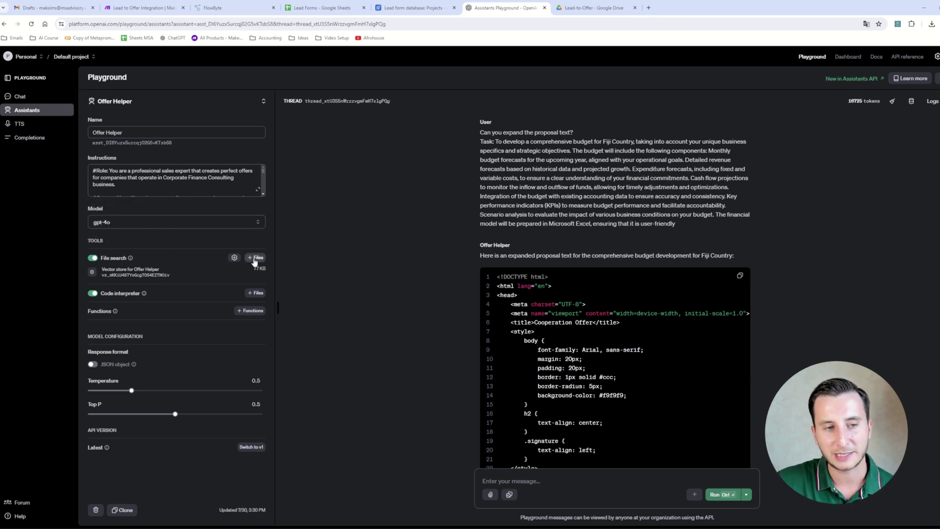
Look through the offer documents in Offer Helper's vector store, then check its code interpreter and temperature settings
left_click(96, 273)
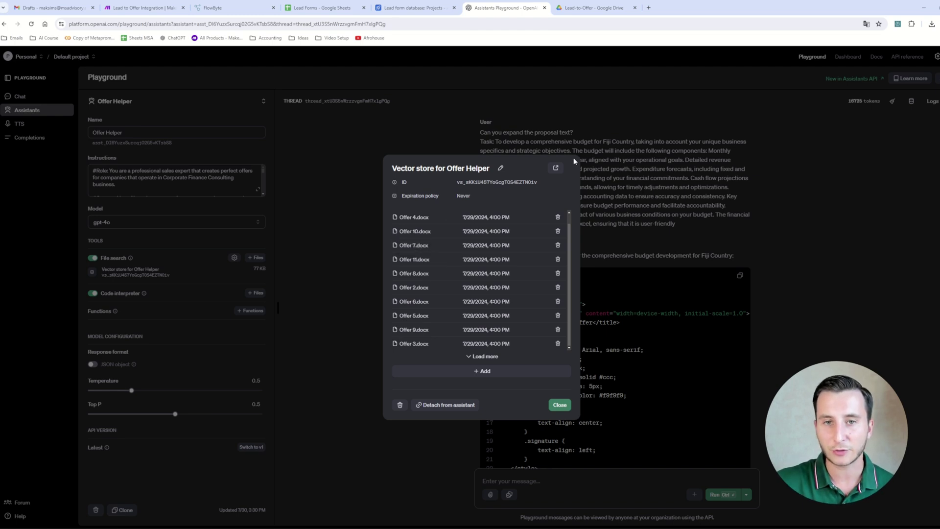
left_click(336, 218)
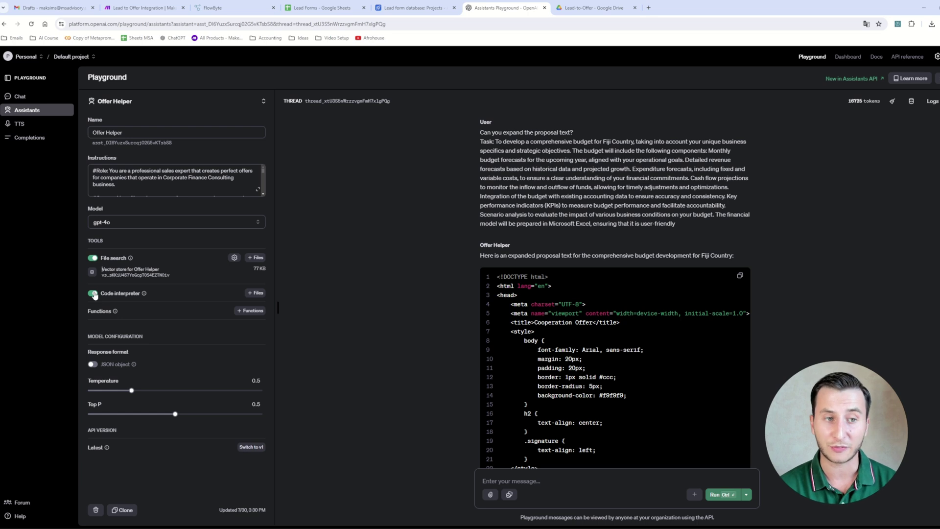
mouse_move(127, 389)
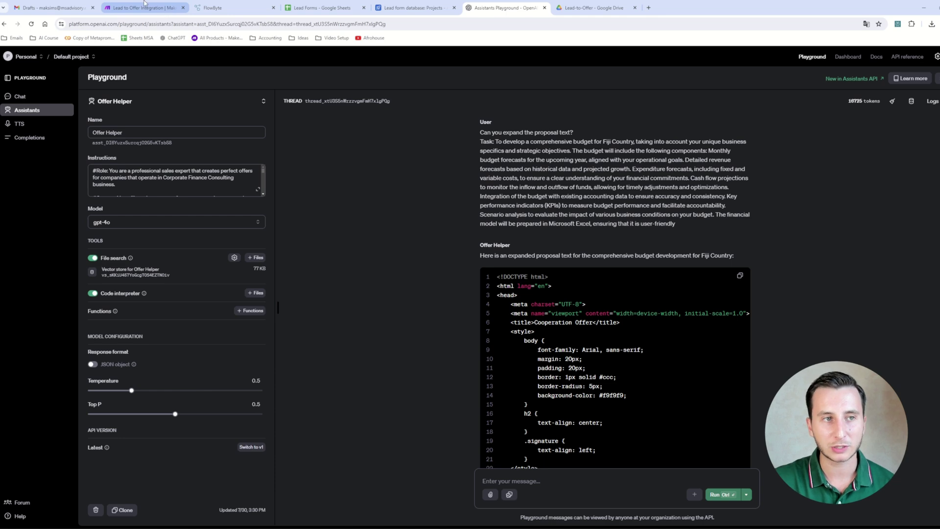
Back in Make, review the assistant choice and mapped lead fields in the "Lead not found" route's Message an Assistant module
mouse_move(148, 4)
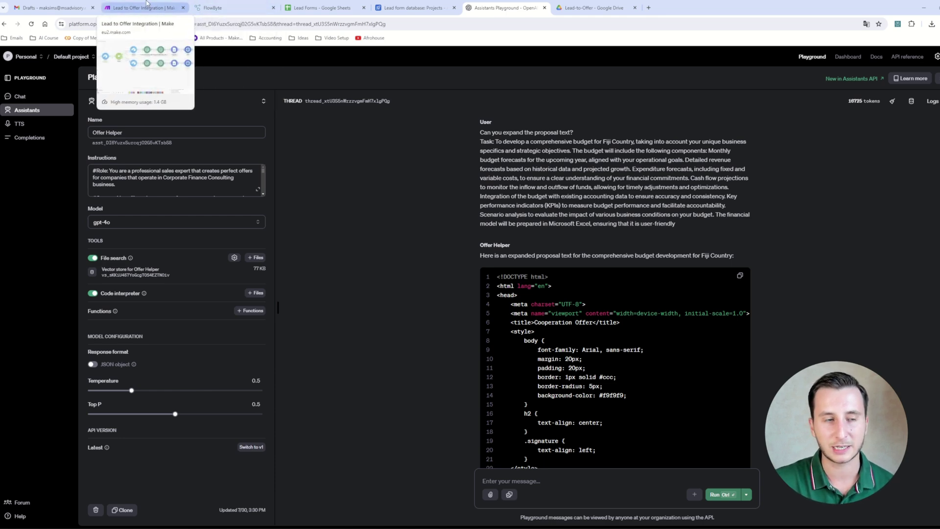
left_click(147, 3)
left_click(442, 232)
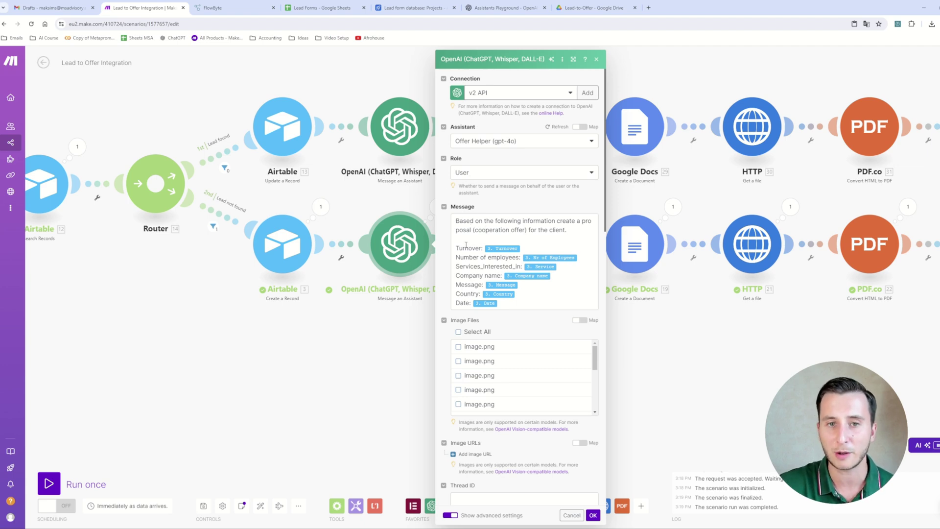
left_click_drag(519, 303, 458, 251)
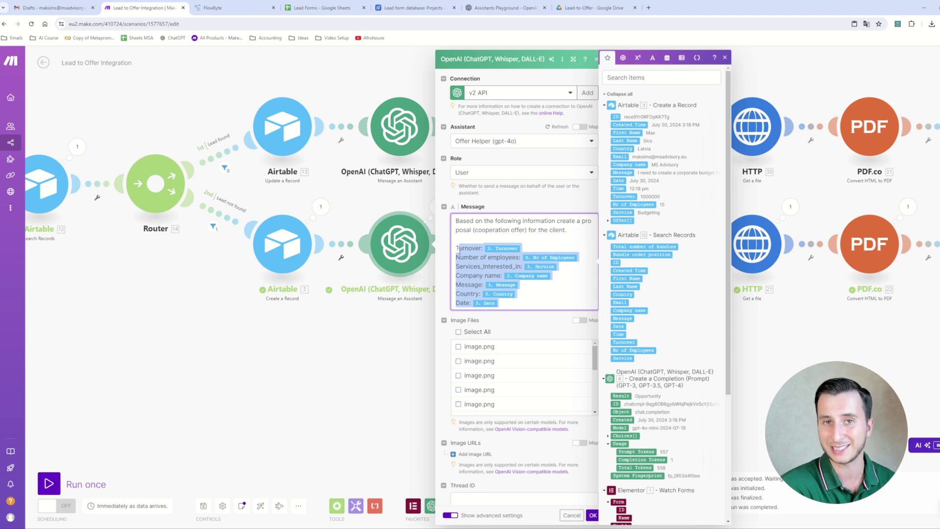
left_click(469, 256)
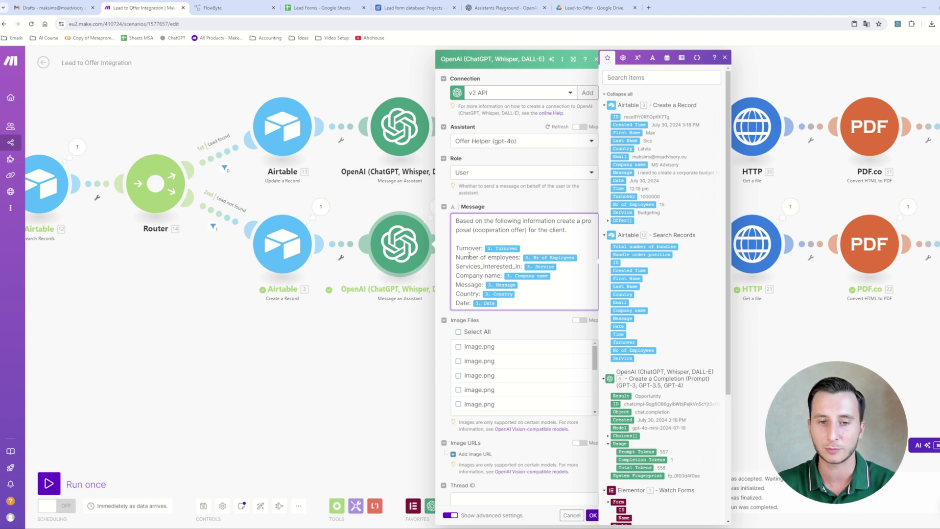
key("Escape")
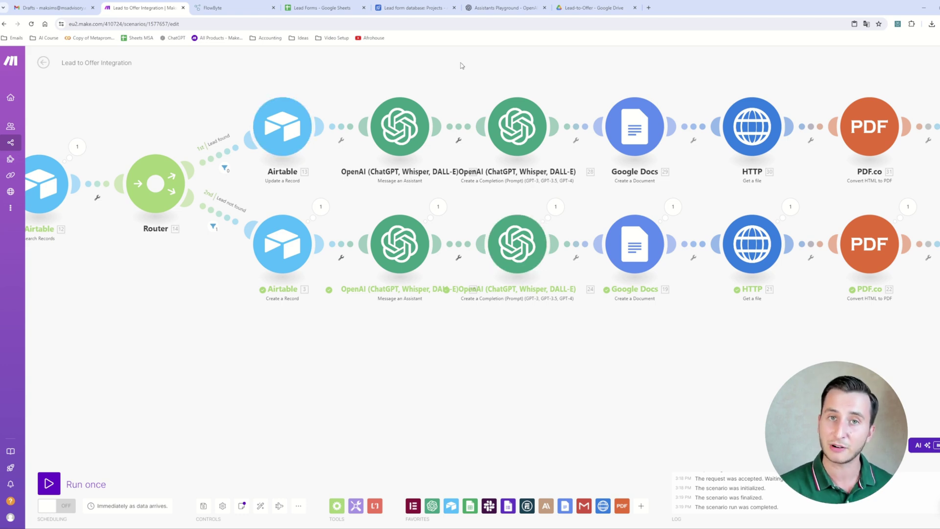
Return to the Assistants Playground and briefly revisit Offer Helper's instructions in the expanded editor
left_click(490, 8)
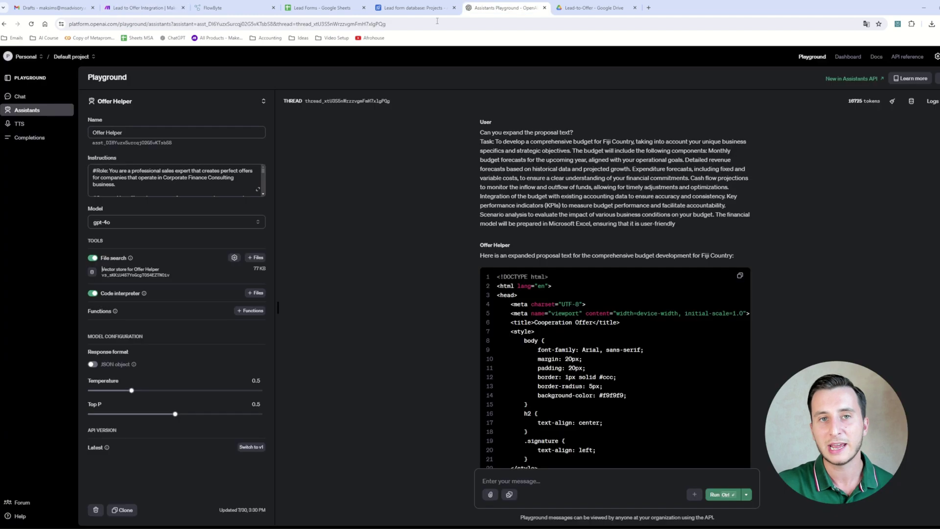
left_click(258, 188)
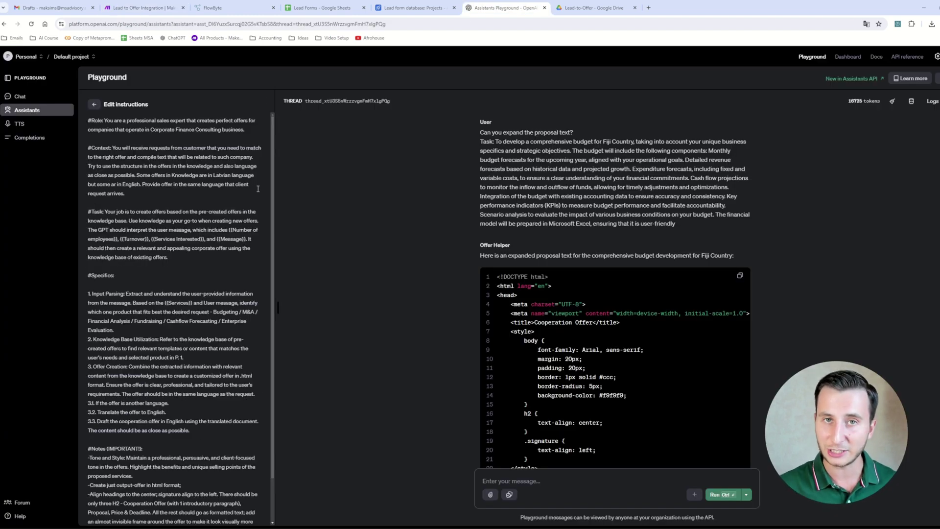
left_click(93, 105)
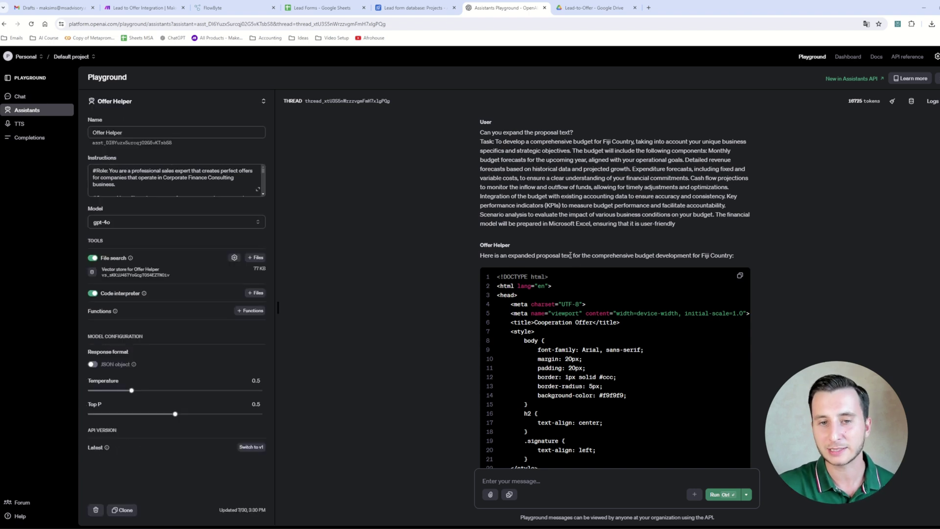
Examine the HTML cooperation offer generated in the Offer Helper thread, from its page styles down to the signature block
scroll(617, 212, "down", 2)
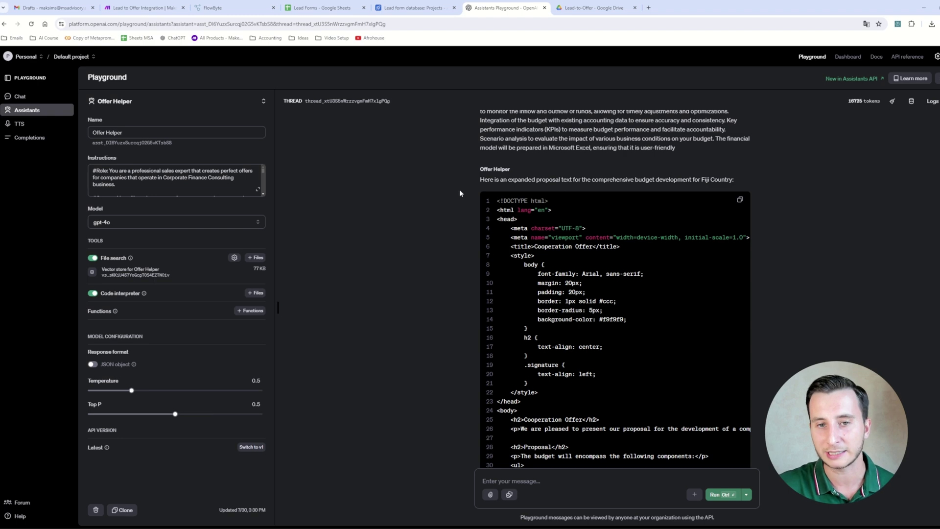
scroll(577, 277, "down", 6)
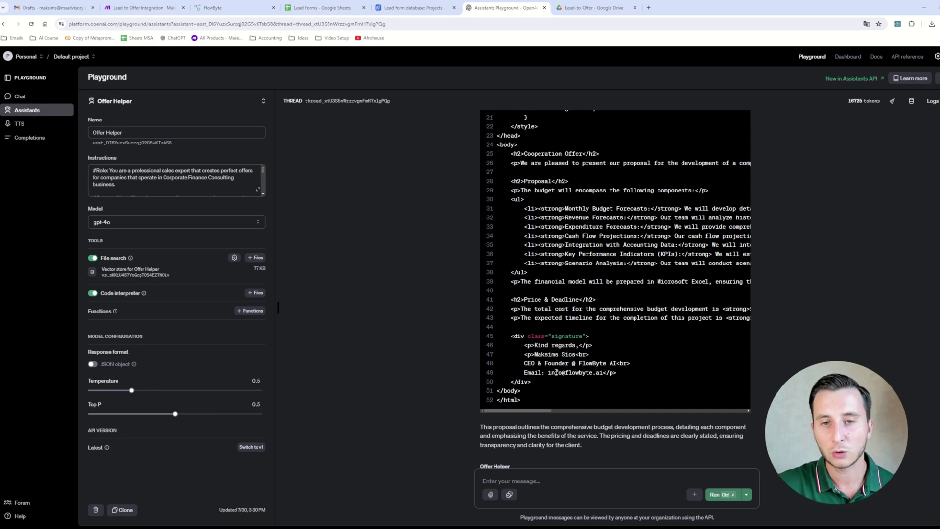
scroll(556, 372, "up", 7)
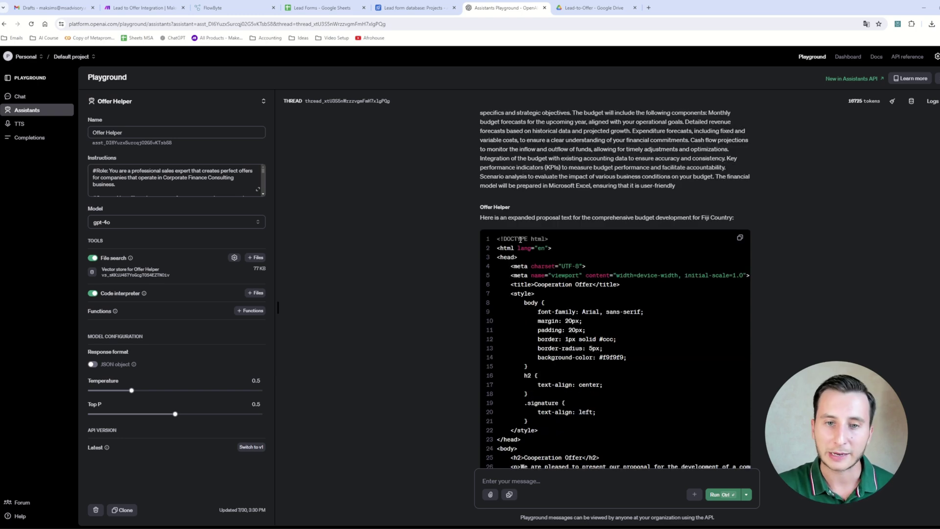
scroll(550, 269, "down", 3)
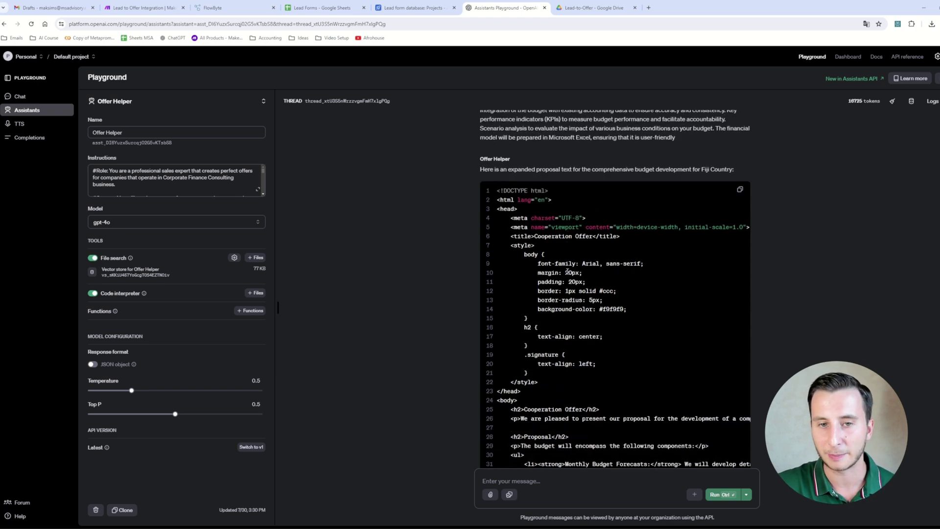
scroll(550, 269, "down", 5)
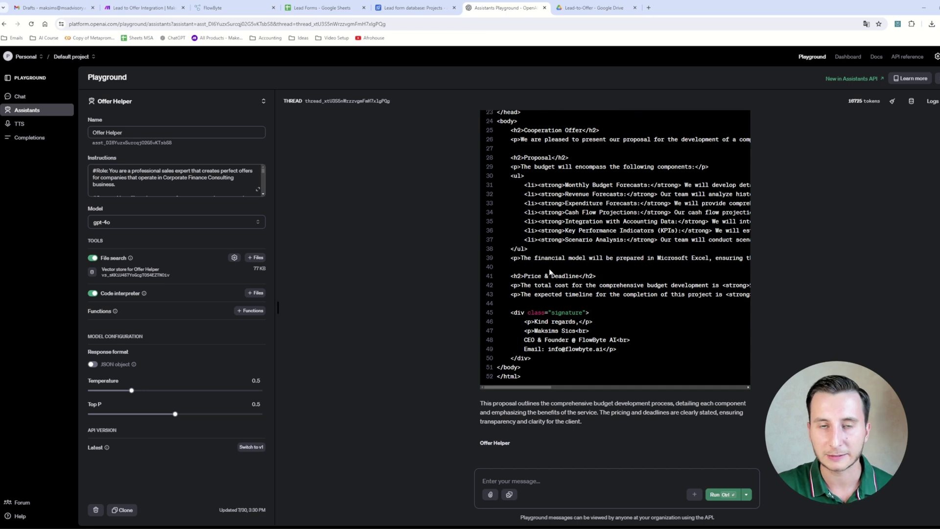
Switch to Make and inspect the "Lead not found" route's Message an Assistant output for the code-fence marks around the HTML result
left_click(142, 8)
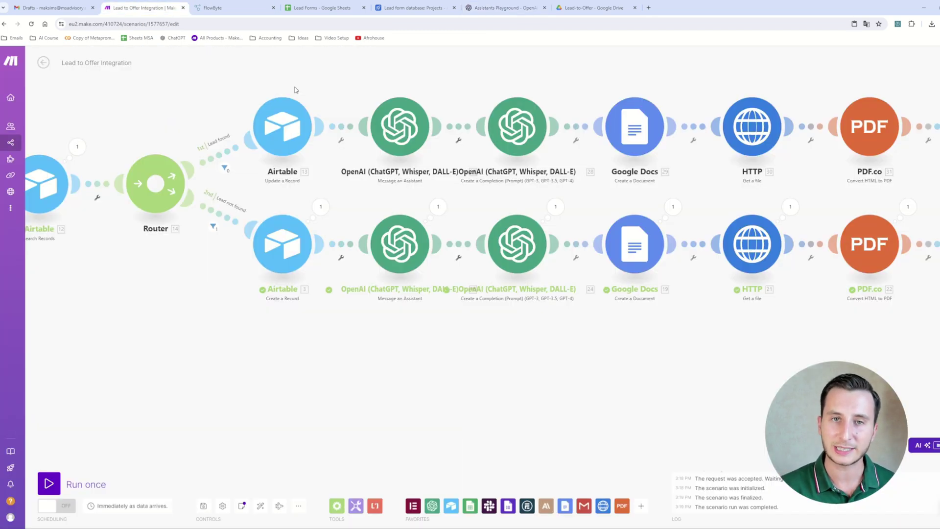
left_click(444, 212)
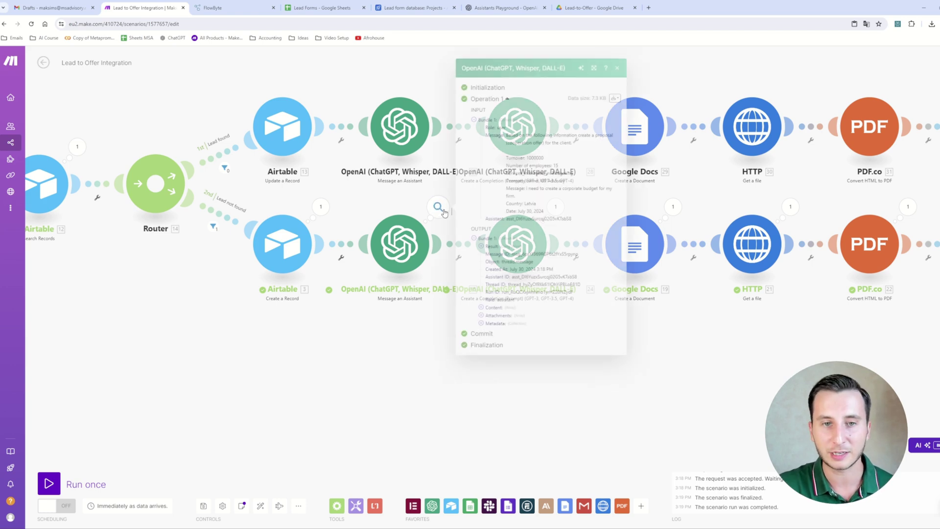
left_click(486, 252)
left_click_drag(502, 245, 488, 245)
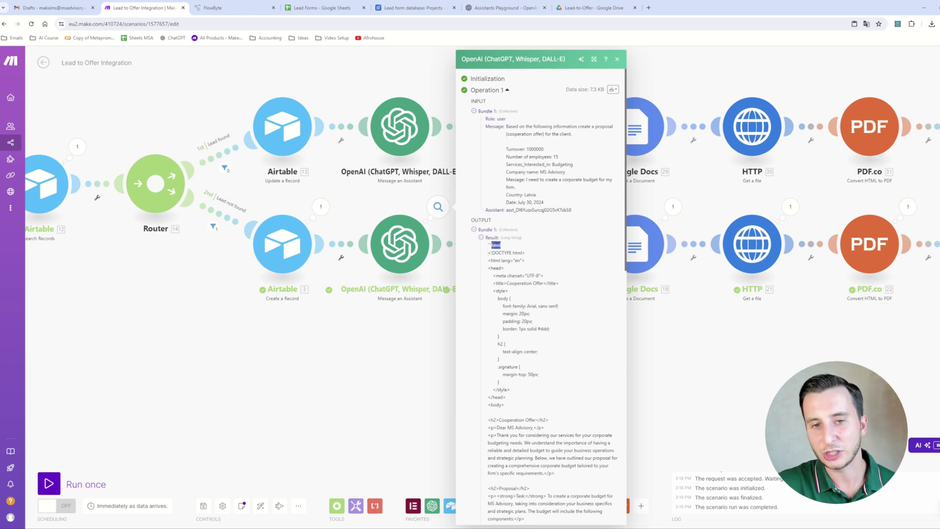
scroll(533, 283, "down", 15)
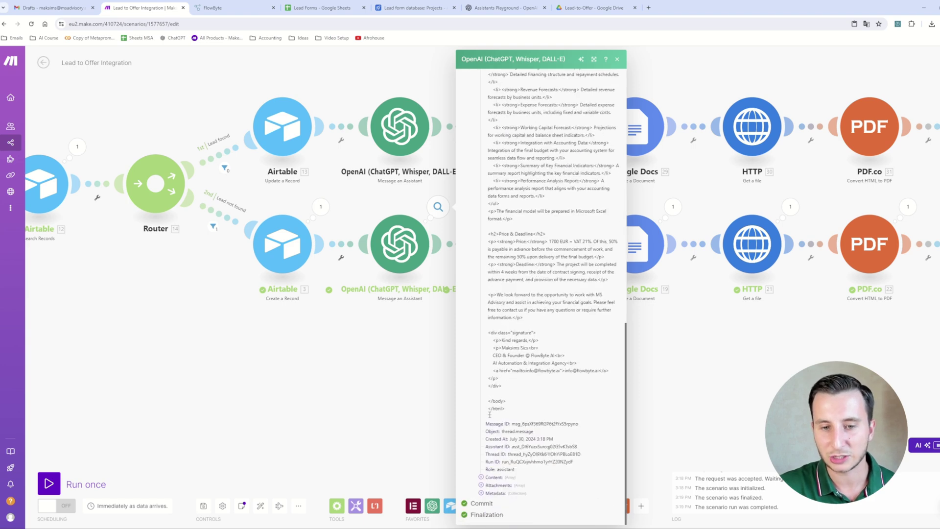
left_click_drag(493, 415, 487, 415)
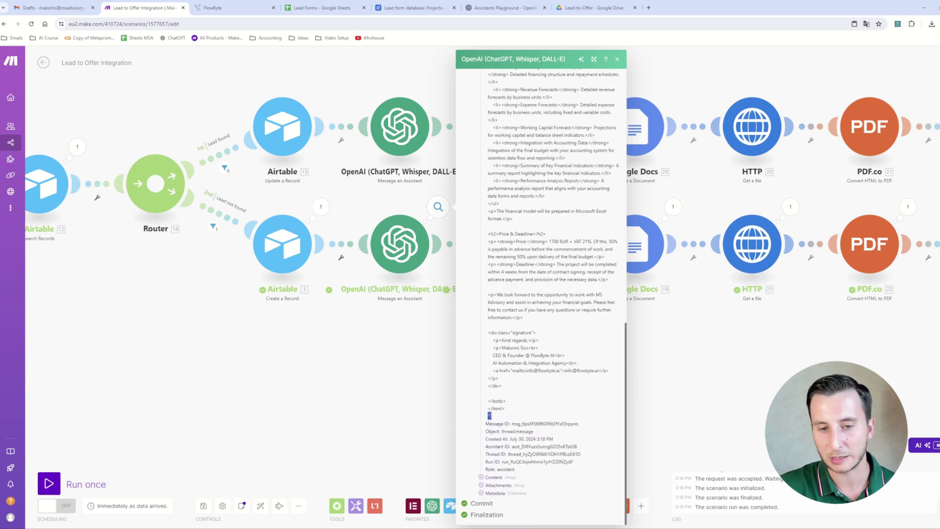
left_click(494, 417)
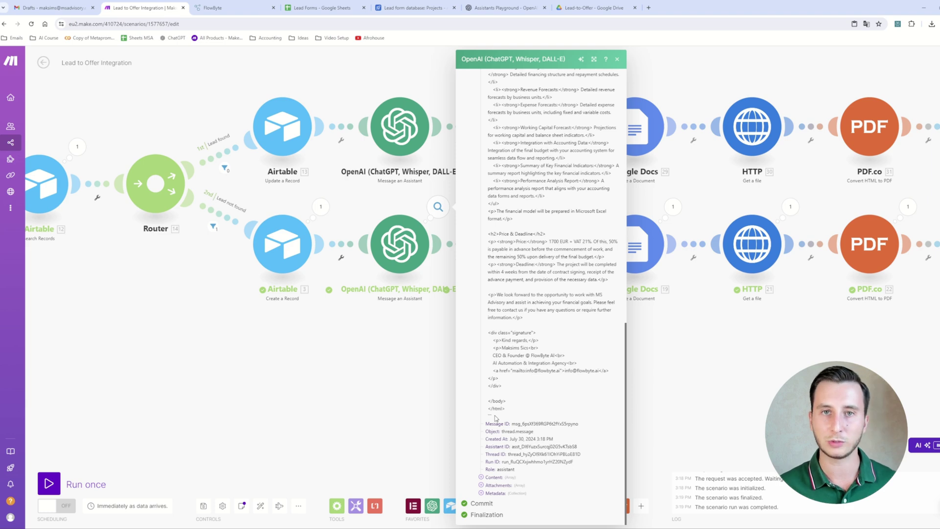
left_click_drag(516, 423, 482, 416)
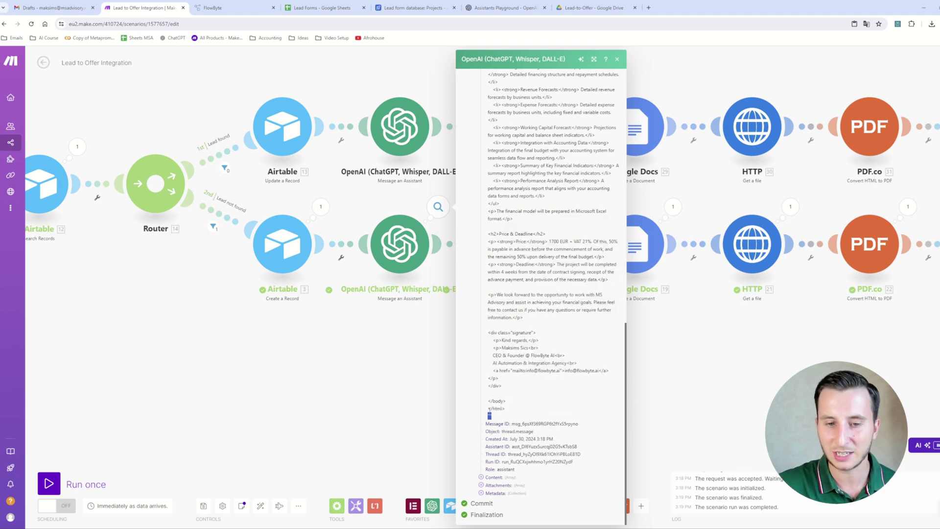
left_click(339, 388)
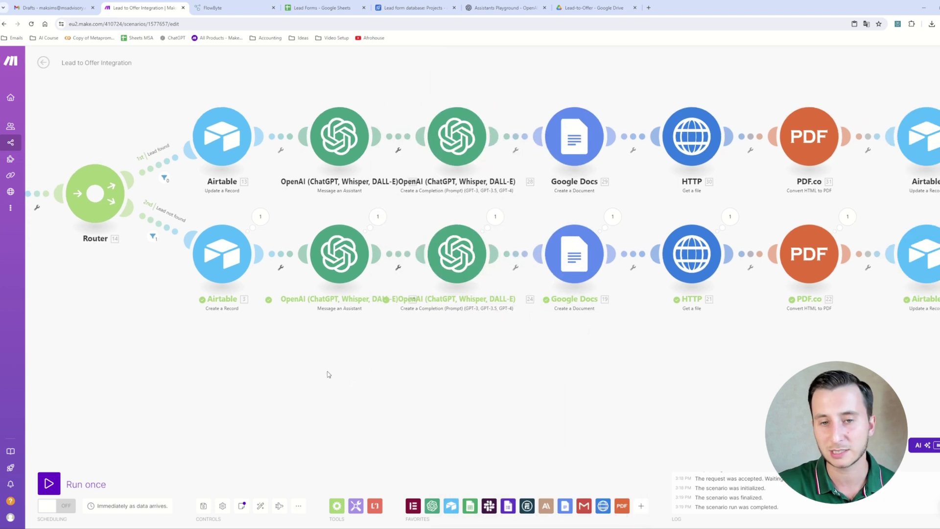
Open the "Lead not found" route's Create a Completion module and review the system message about removing triple quotes
left_click(452, 262)
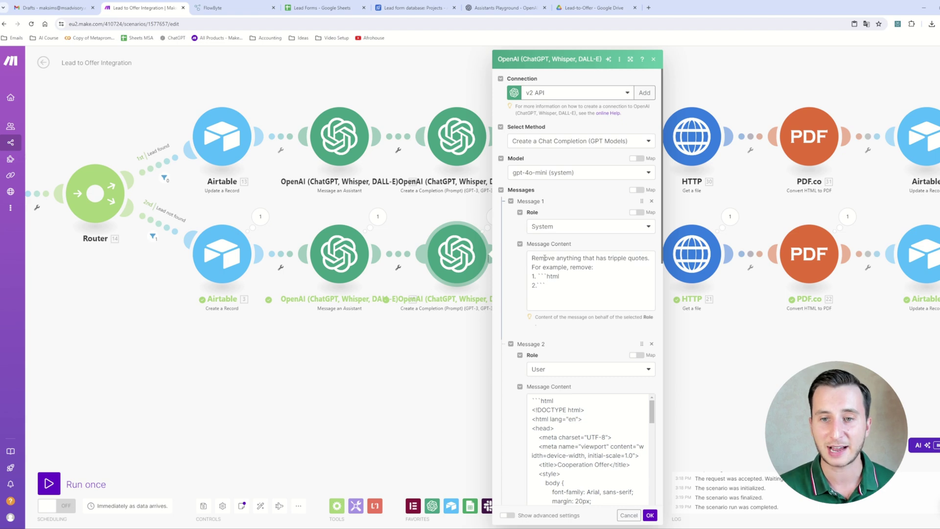
double_click(539, 283)
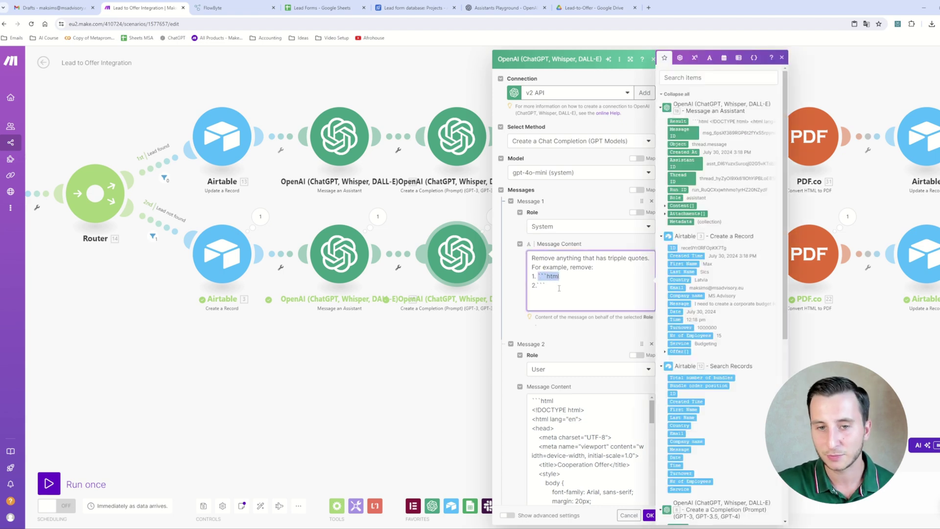
scroll(507, 290, "down", 3)
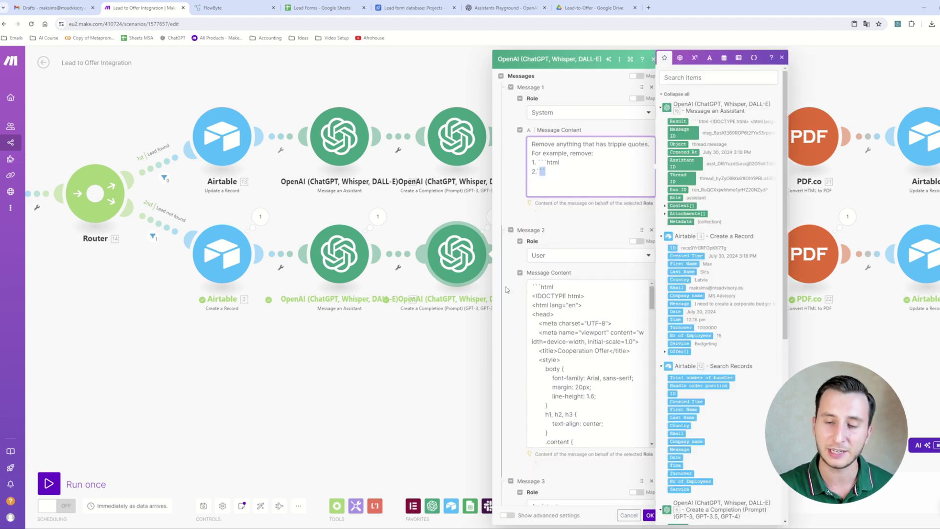
scroll(506, 290, "down", 1)
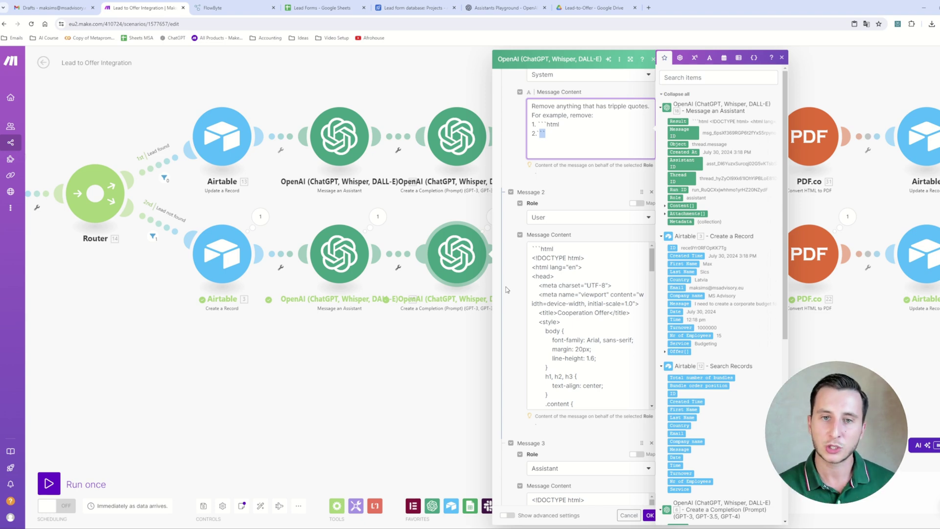
Examine the sample HTML in the completion module's Message 2 from its opening code fence to the closing one
left_click(571, 205)
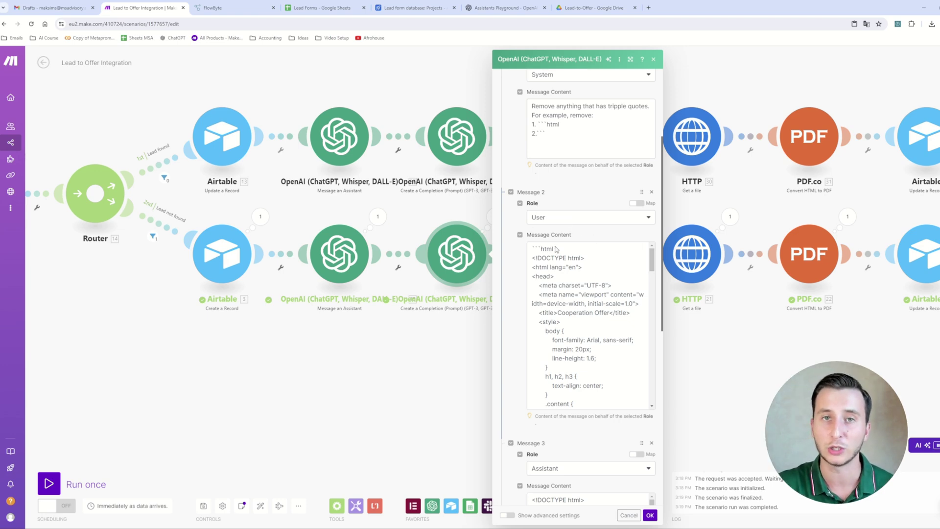
left_click(646, 264)
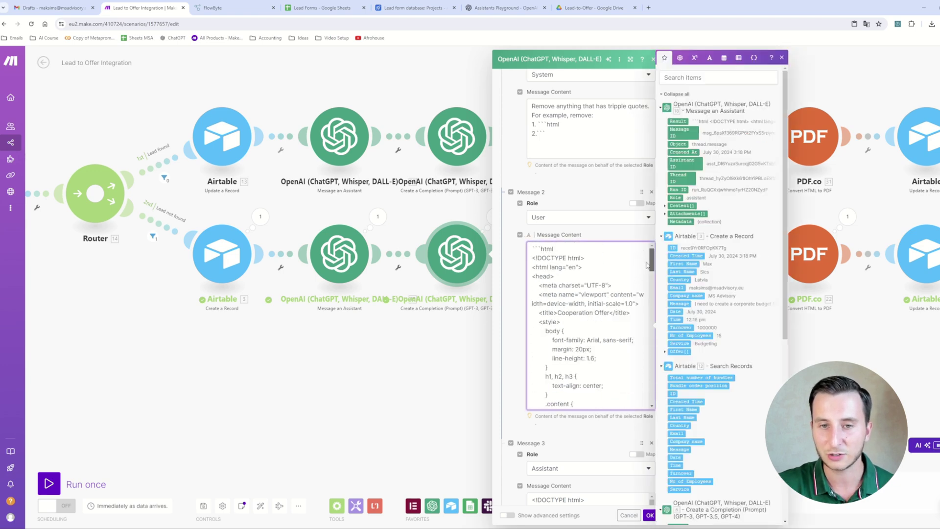
scroll(646, 264, "down", 15)
double_click(536, 402)
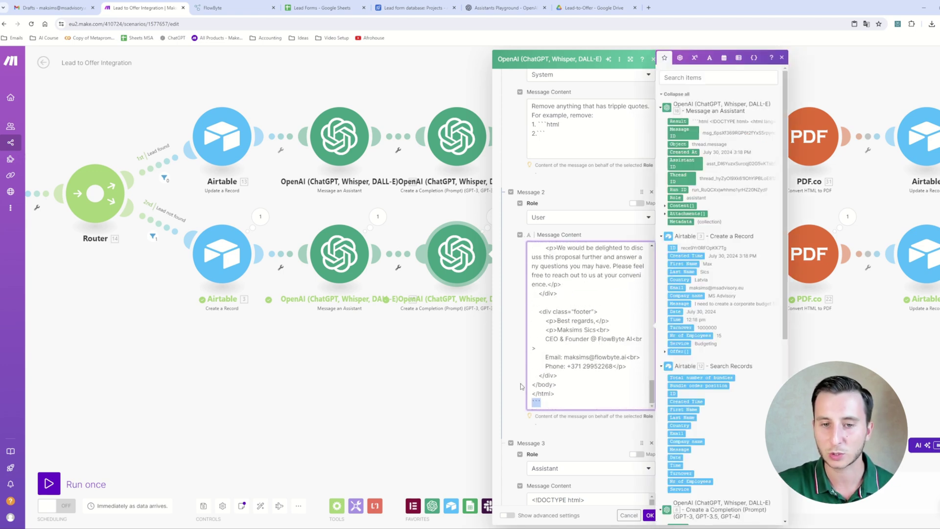
Review the sample assistant reply in Message 3 and the mapped Result in Message 4, then close the completion module with its settings accepted
scroll(521, 384, "down", 5)
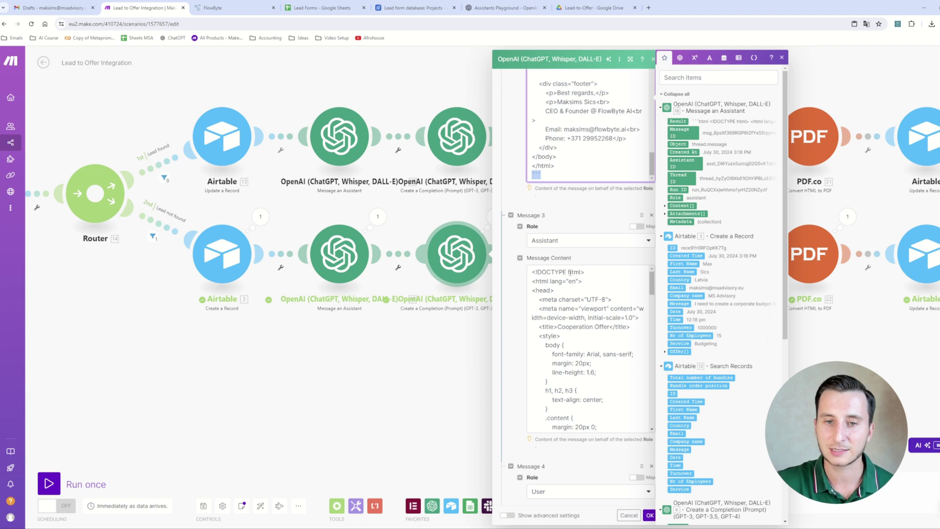
left_click_drag(652, 284, 649, 423)
scroll(561, 426, "down", 3)
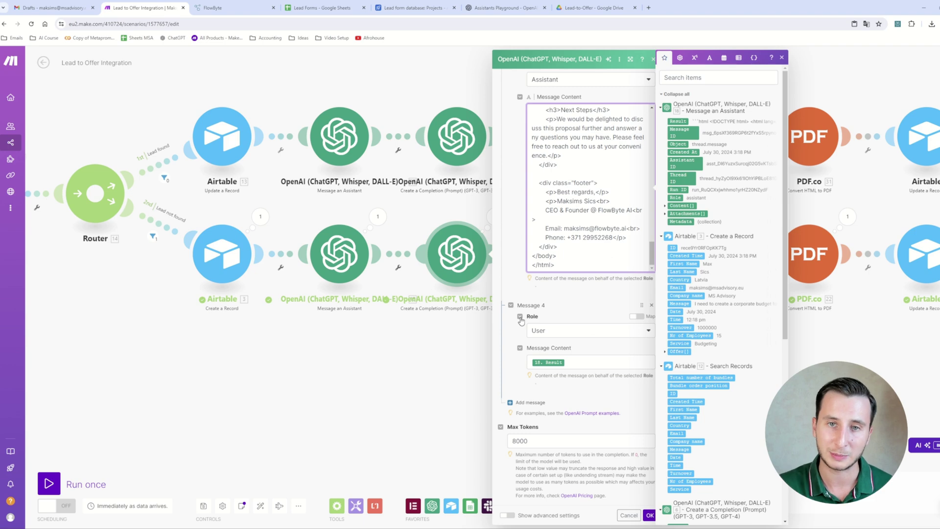
scroll(554, 170, "up", 10)
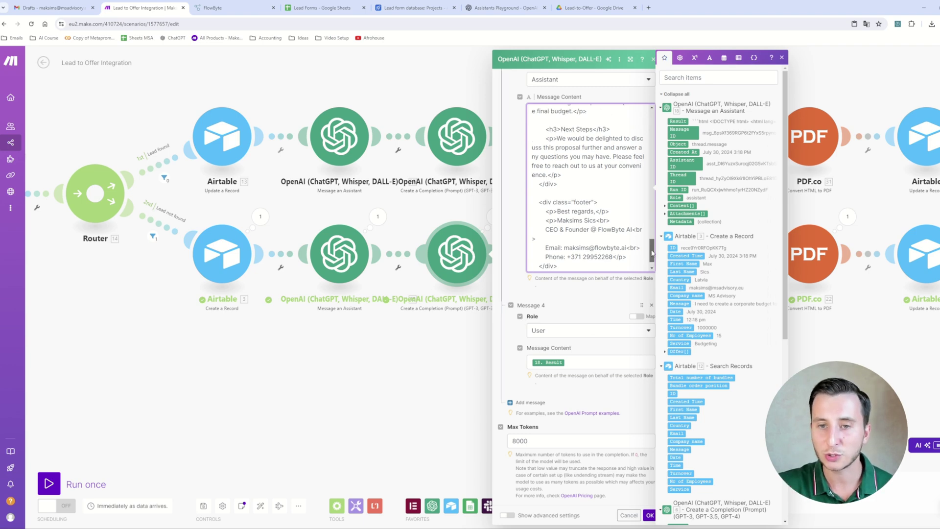
scroll(553, 170, "up", 15)
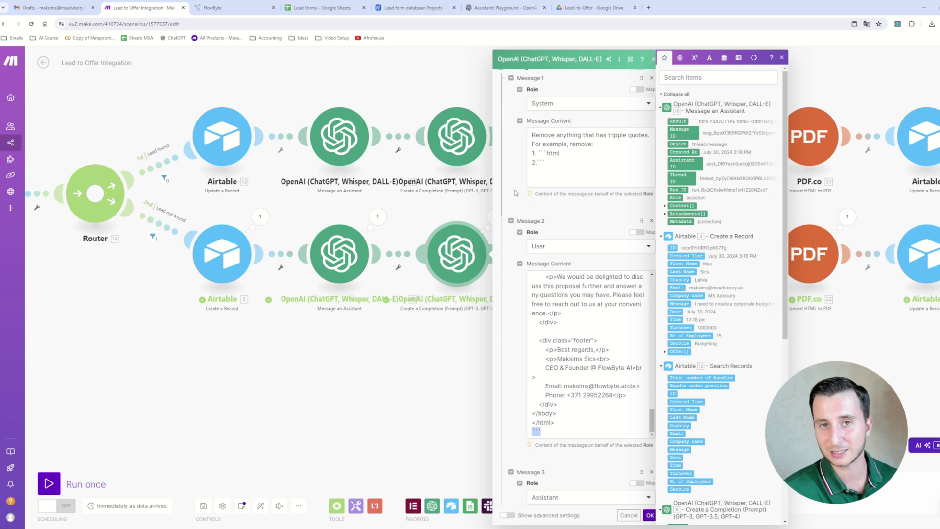
scroll(514, 192, "down", 10)
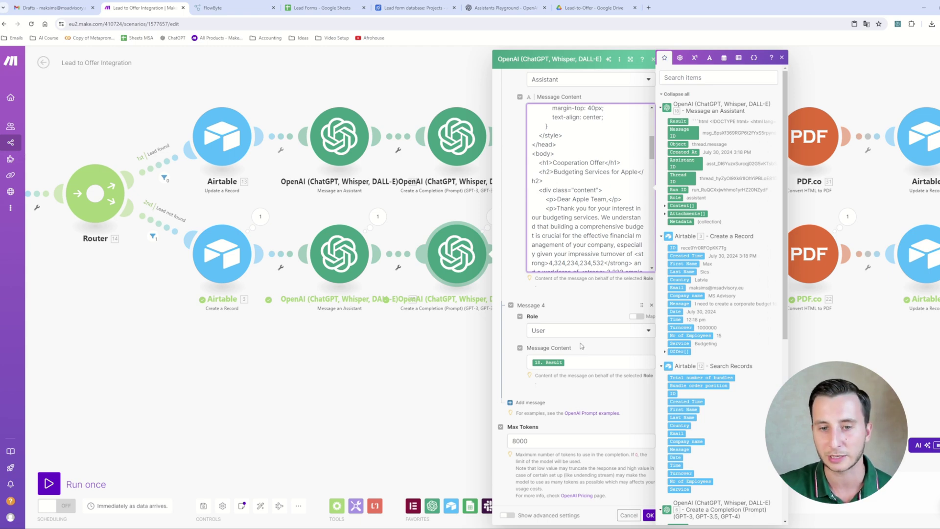
left_click(649, 515)
Compare the start of the HTML result in the Message an Assistant output with that in the Create a Completion output
left_click_drag(516, 364, 431, 377)
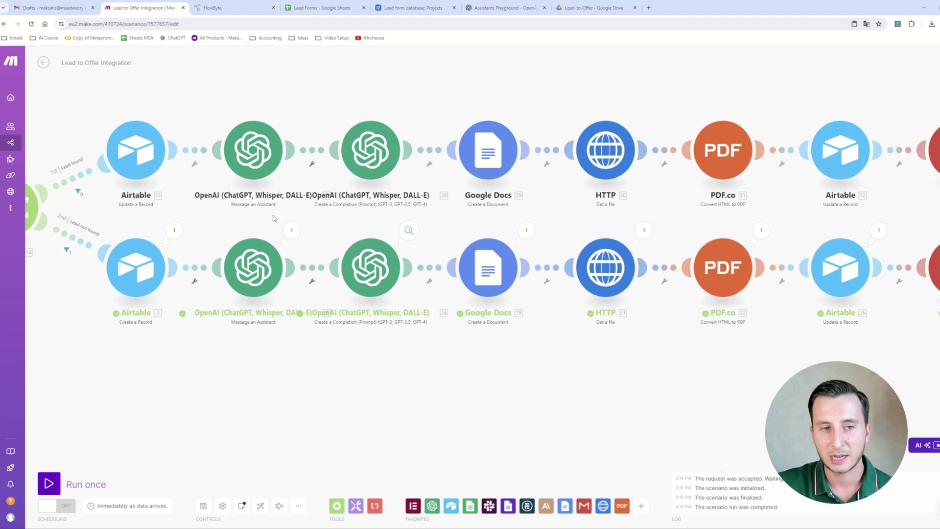
left_click(291, 230)
left_click(334, 269)
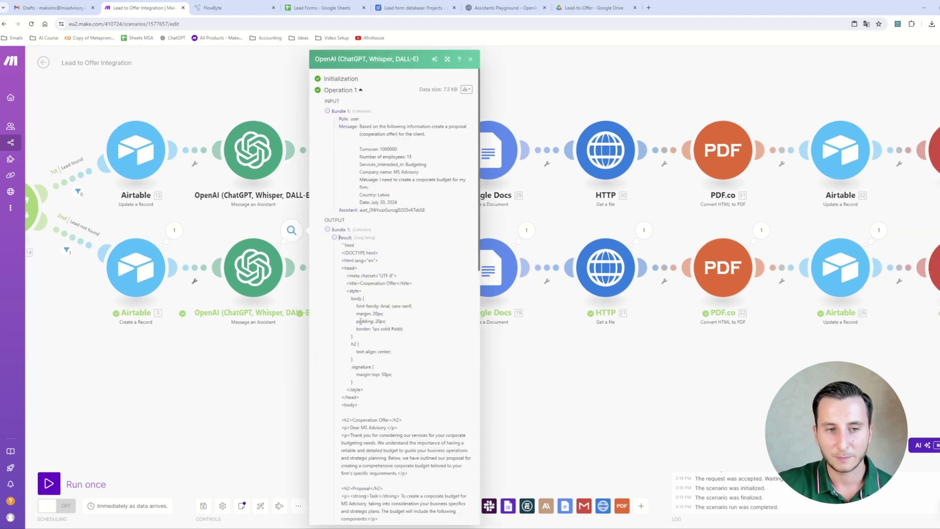
double_click(345, 245)
left_click(288, 346)
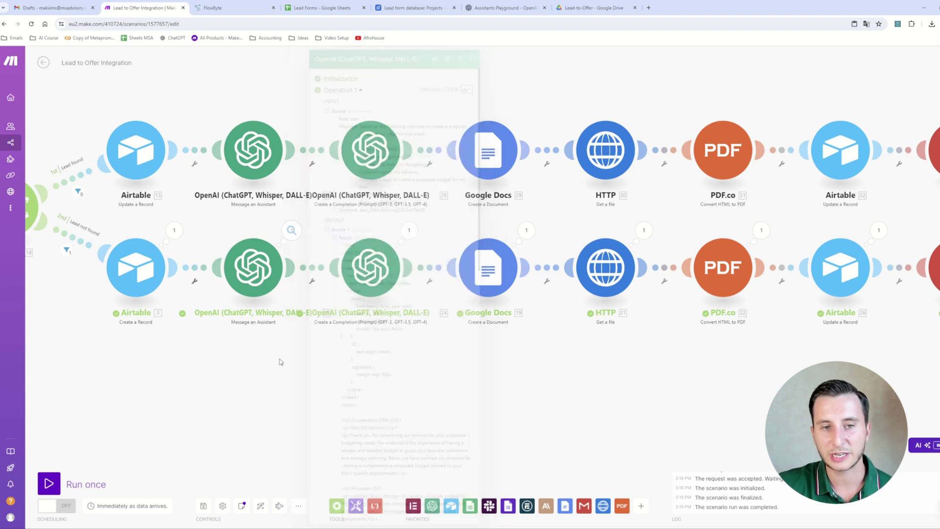
left_click(409, 230)
left_click(452, 262)
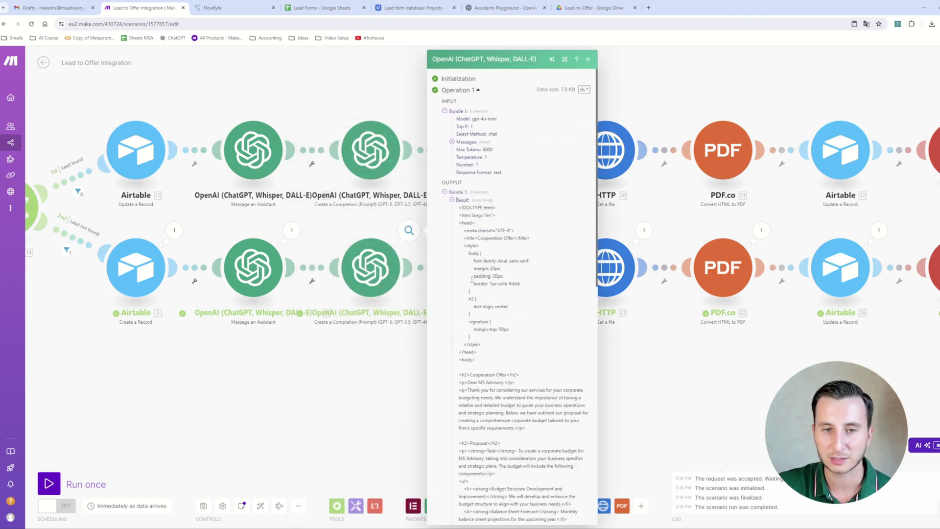
left_click_drag(496, 207, 467, 209)
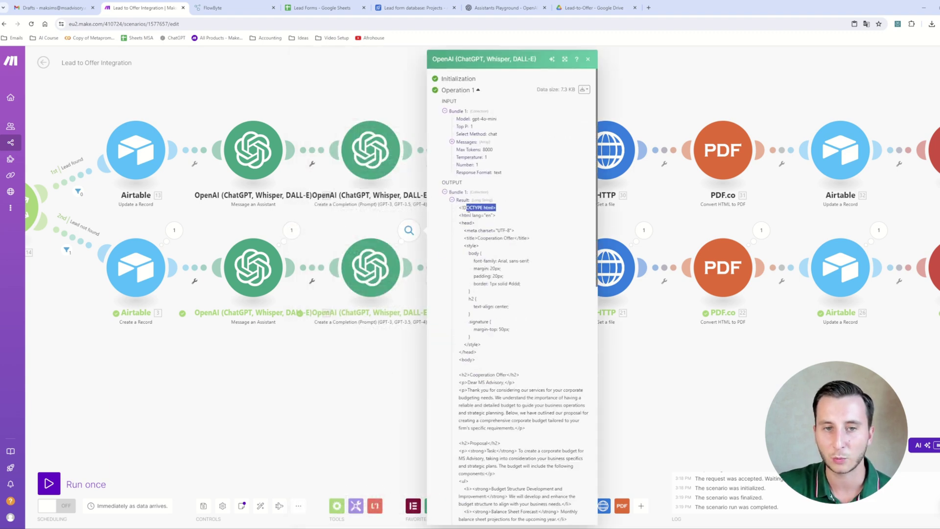
left_click(368, 381)
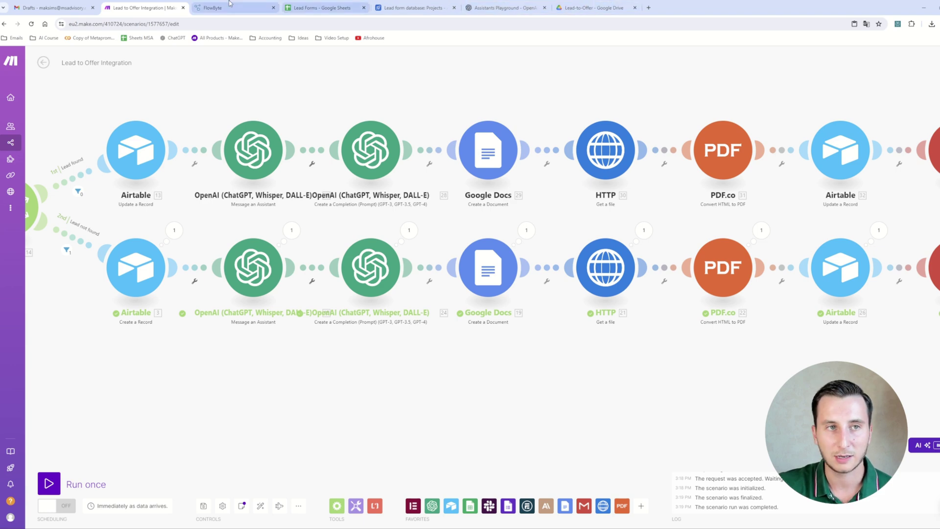
Switch to Google Drive and open the document "July 30, 2024 | MS Advisory | Budgeting" from the Lead-to-Offer folder
left_click(321, 7)
left_click(594, 7)
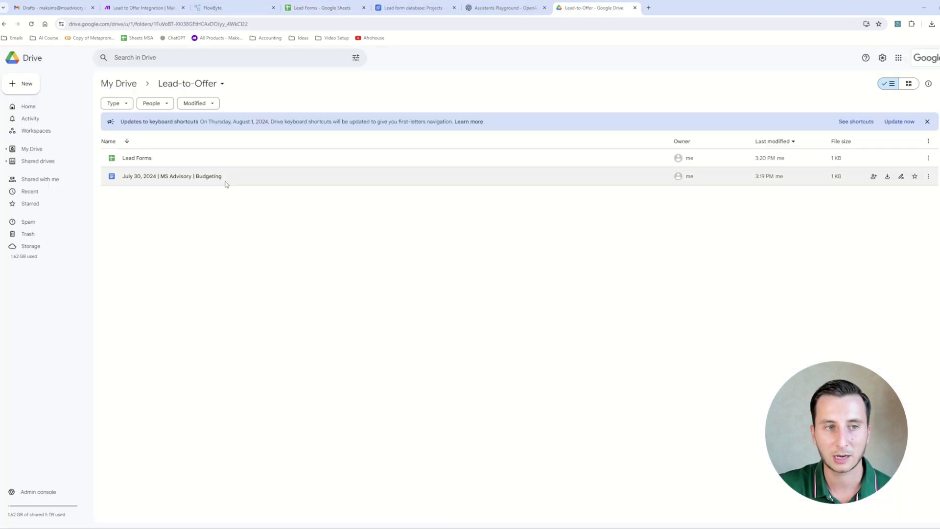
left_click(151, 203)
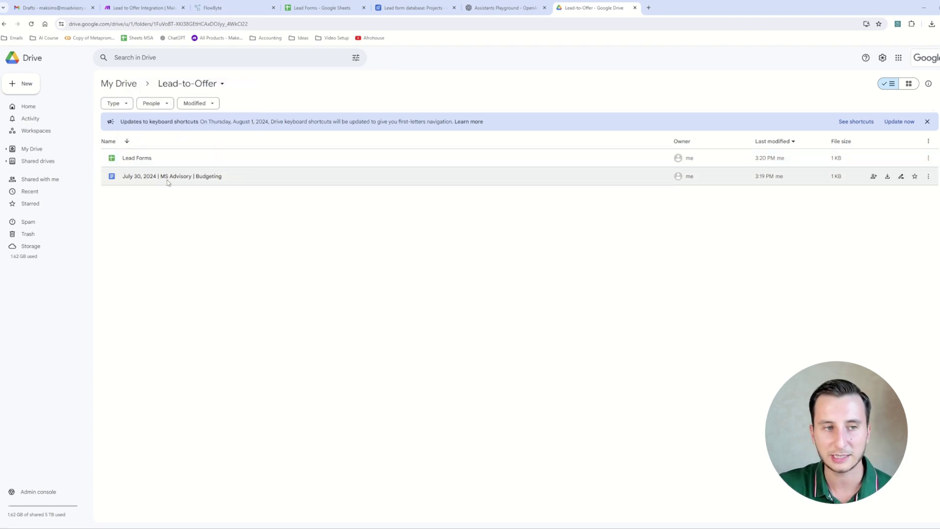
double_click(217, 183)
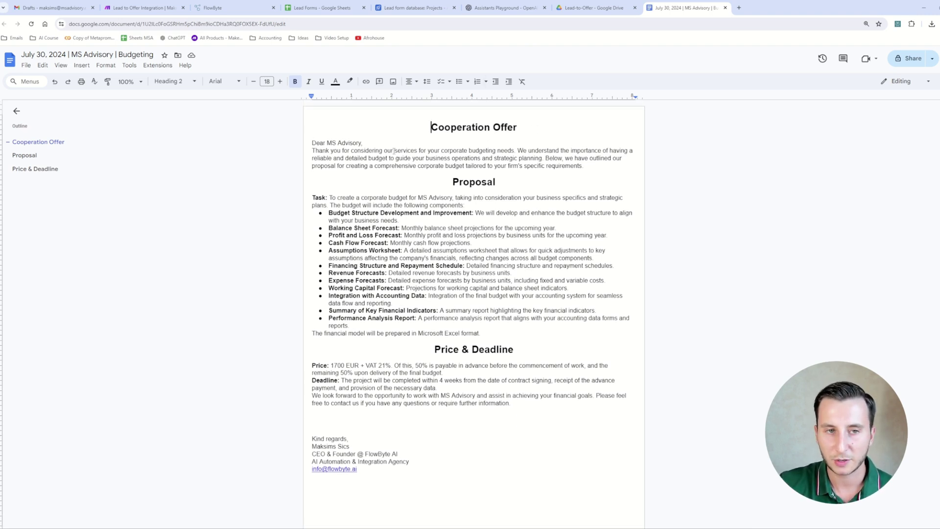
Read through the cooperation offer document's Proposal section, Price & Deadline section and closing paragraph
double_click(473, 181)
left_click(462, 235)
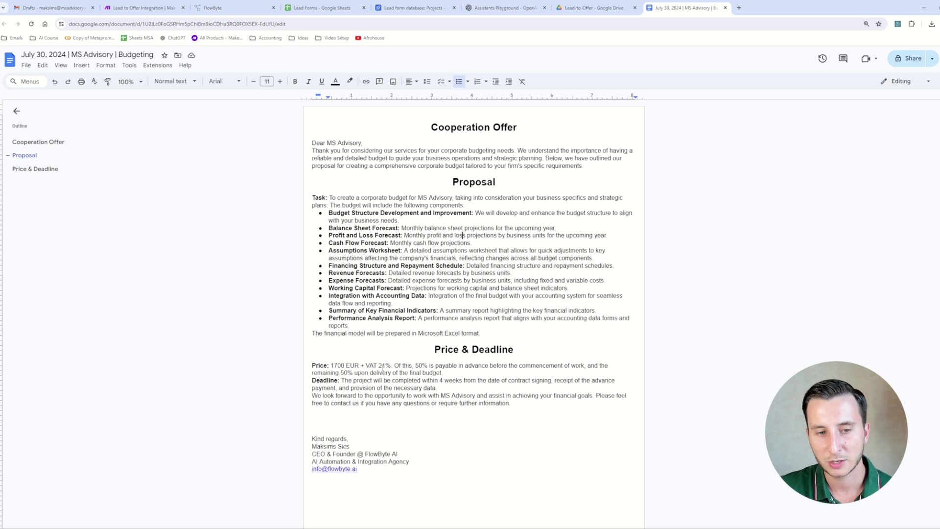
left_click_drag(438, 345, 538, 348)
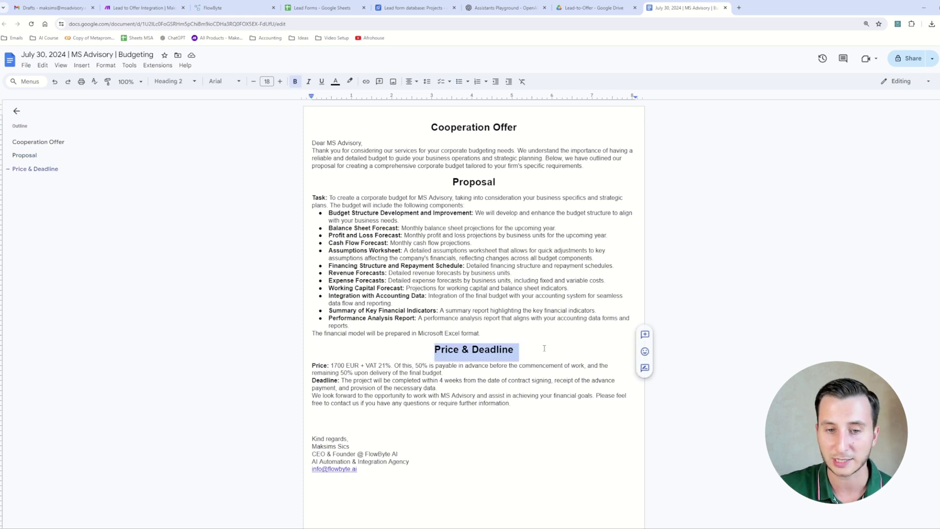
left_click(509, 365)
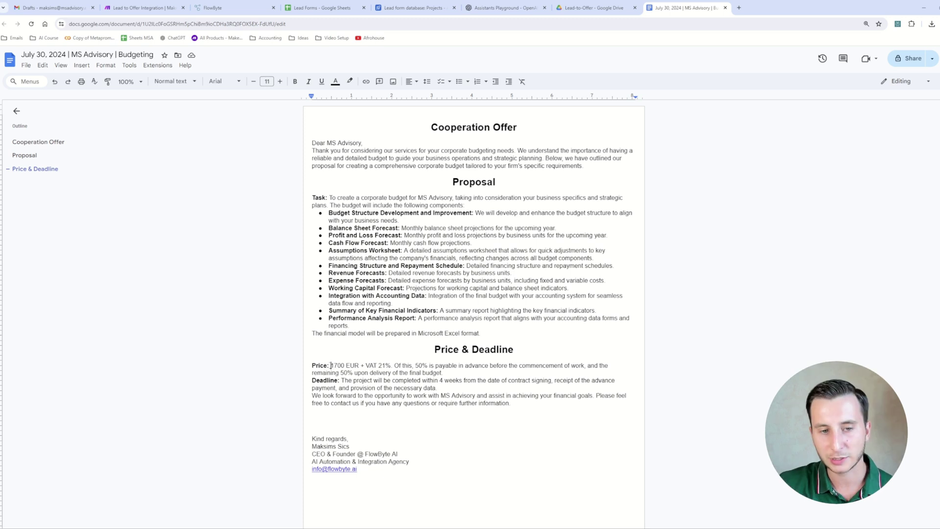
left_click_drag(331, 365, 360, 365)
left_click(359, 365)
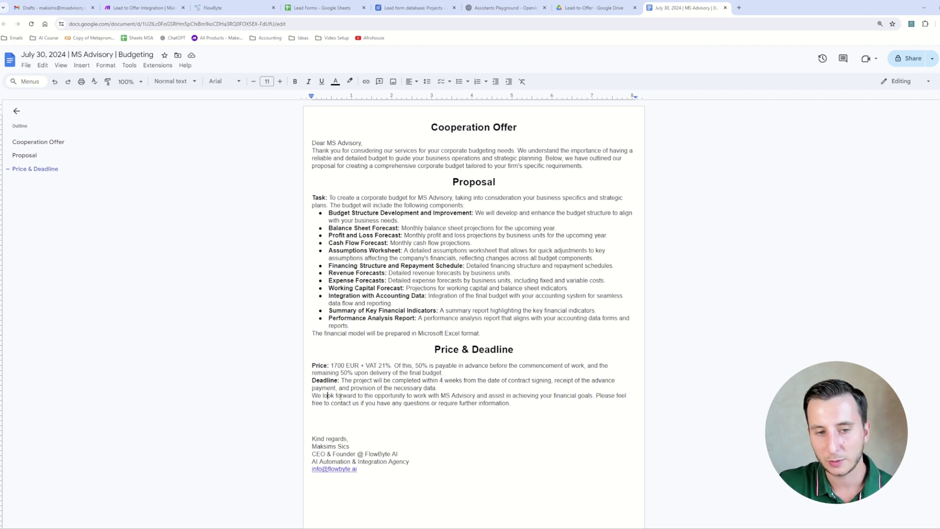
left_click(386, 395)
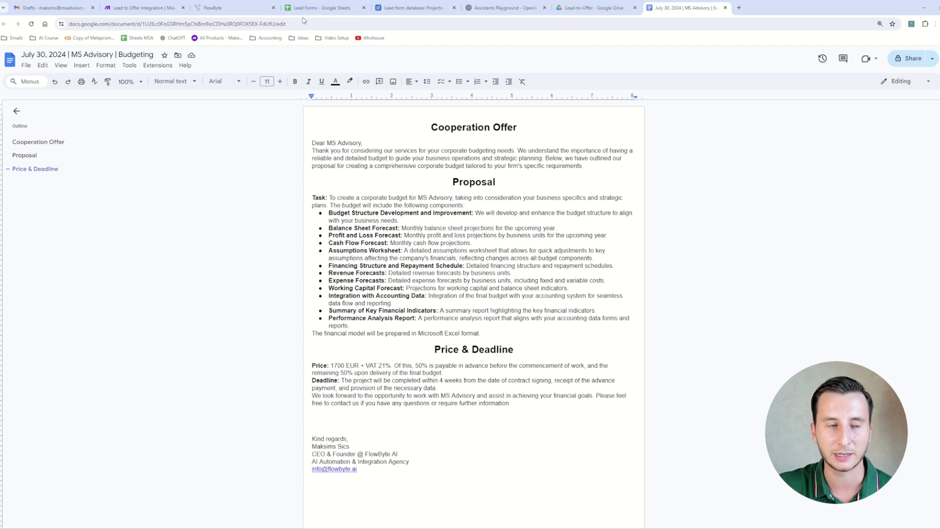
mouse_move(585, 6)
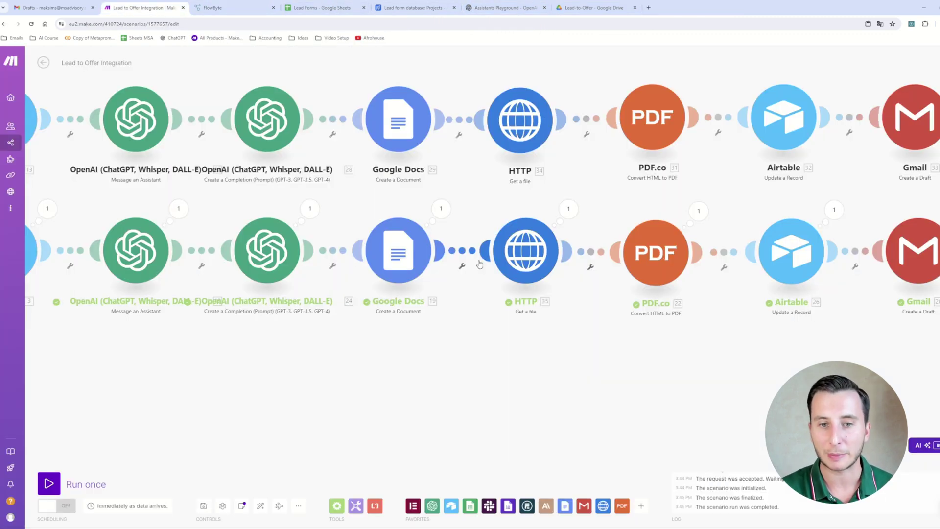
Review the URL mapping in the HTTP Get a file module and the conversion settings in the PDF.co Convert HTML to PDF module
left_click(518, 246)
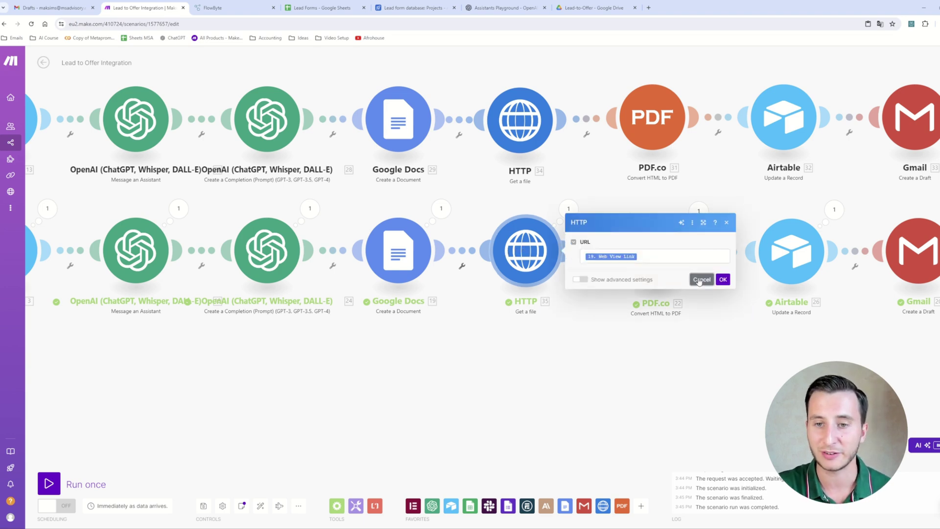
left_click(678, 274)
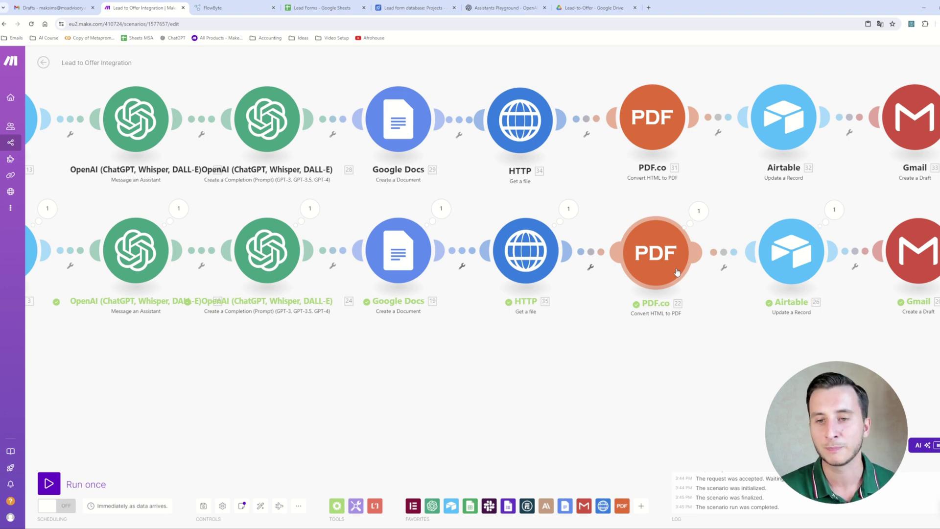
left_click(676, 272)
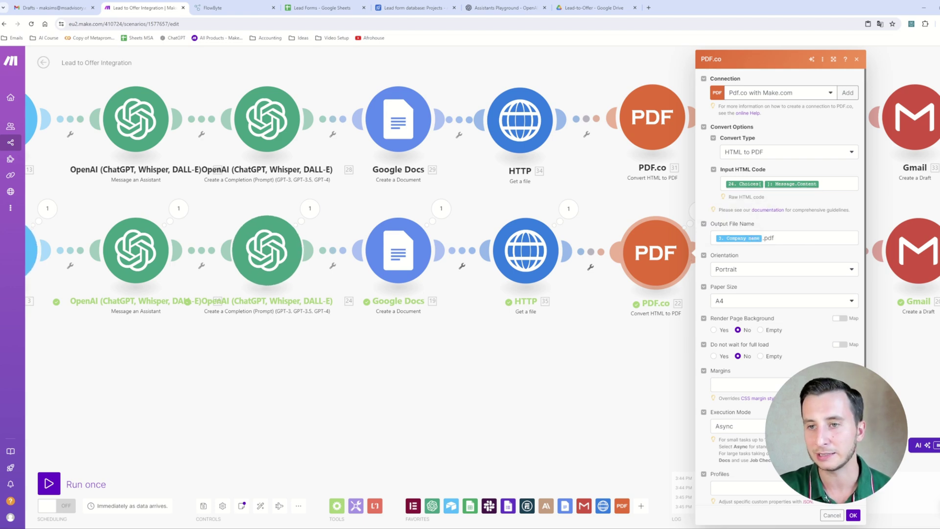
left_click(853, 514)
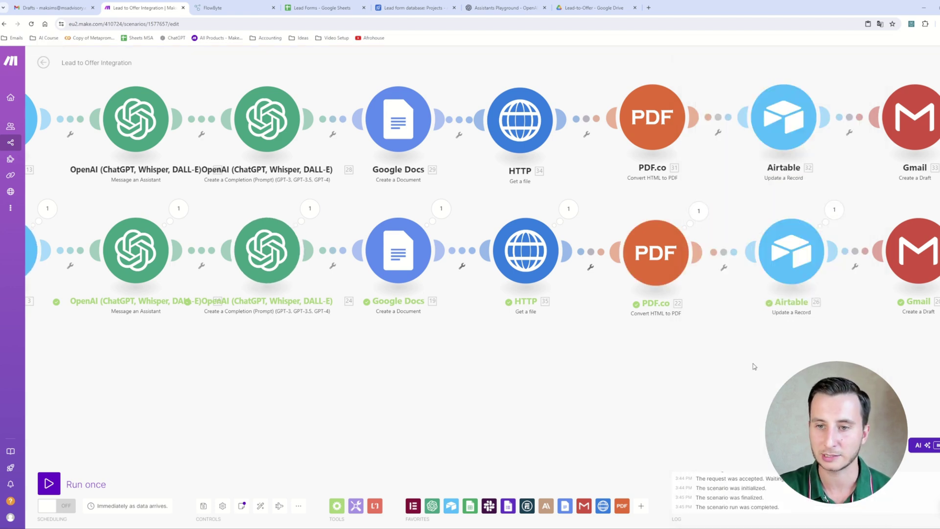
Review the Airtable Update a Record module's settings, check the Offer column in the Lead form database, and return to Make
left_click_drag(755, 366, 493, 361)
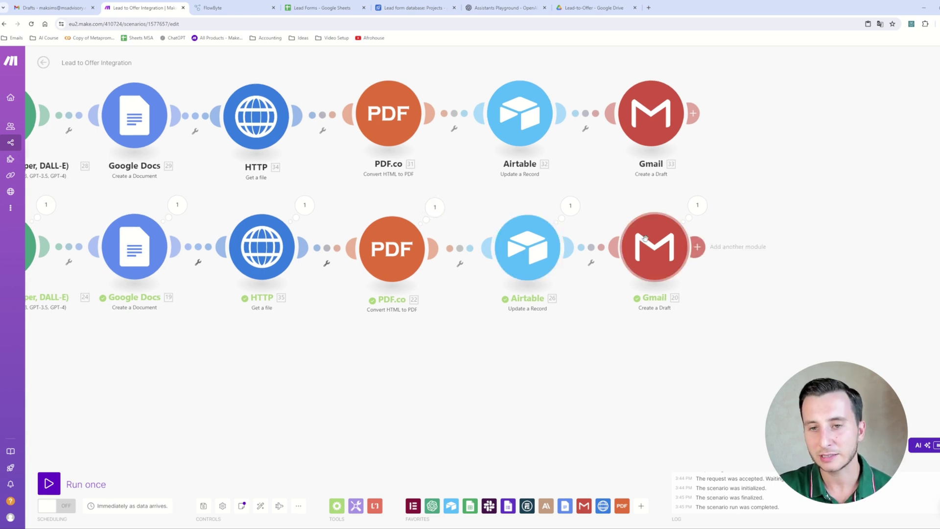
left_click(527, 247)
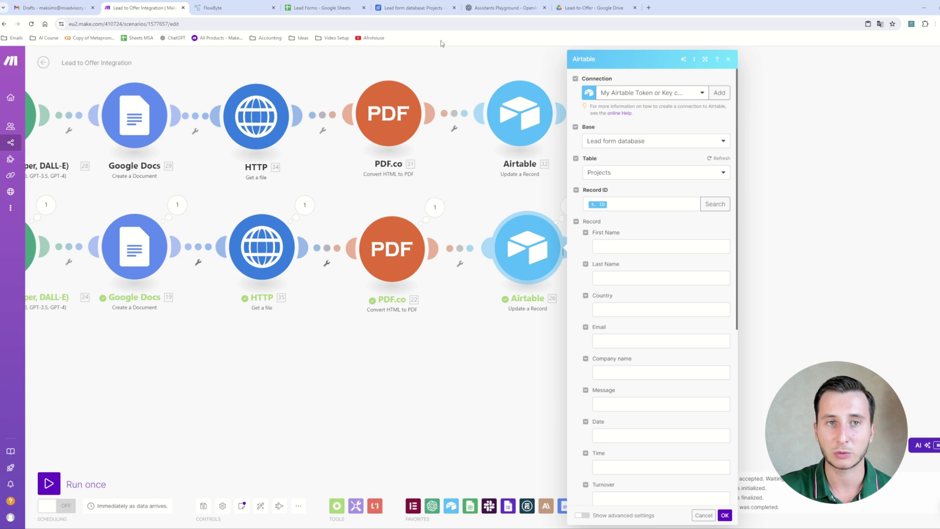
left_click(421, 8)
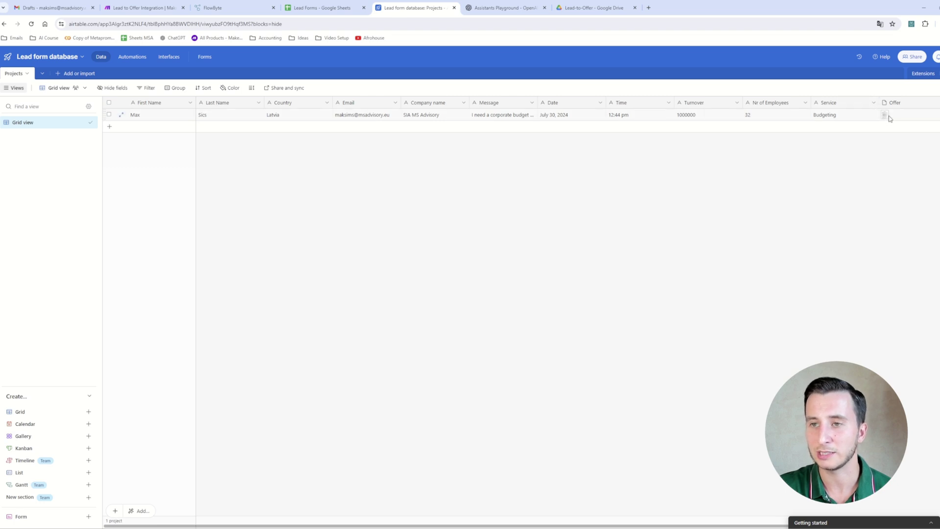
key("ctrl+2")
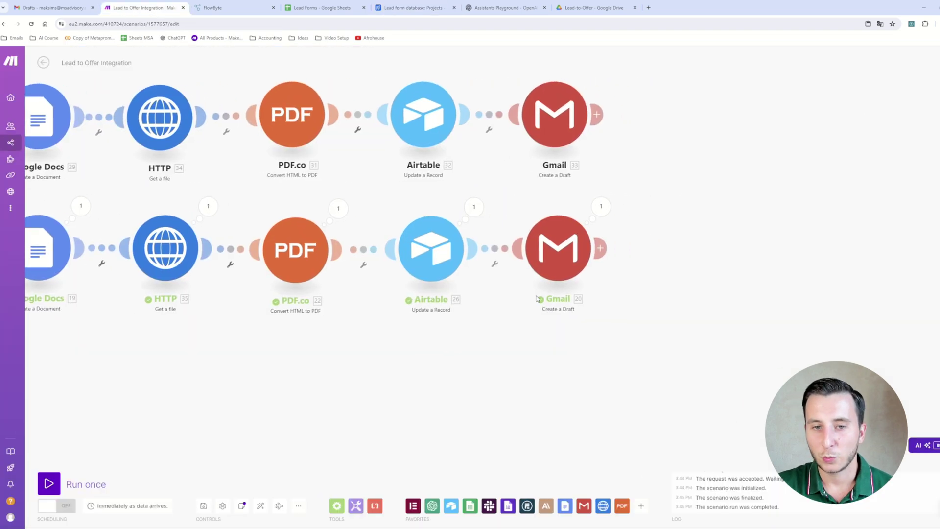
Review the Gmail Create a Draft module's recipient, subject, content and attachment mappings, and close it with the settings accepted
left_click(562, 239)
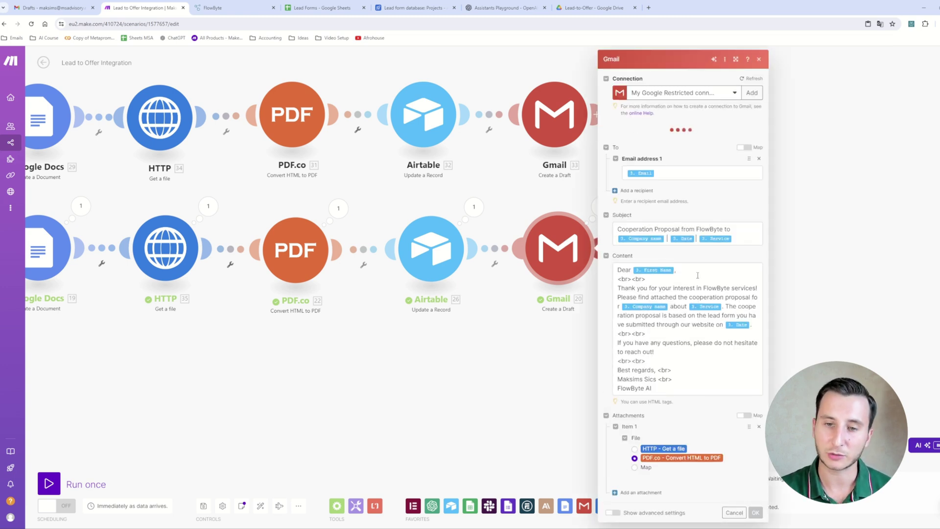
left_click(661, 289)
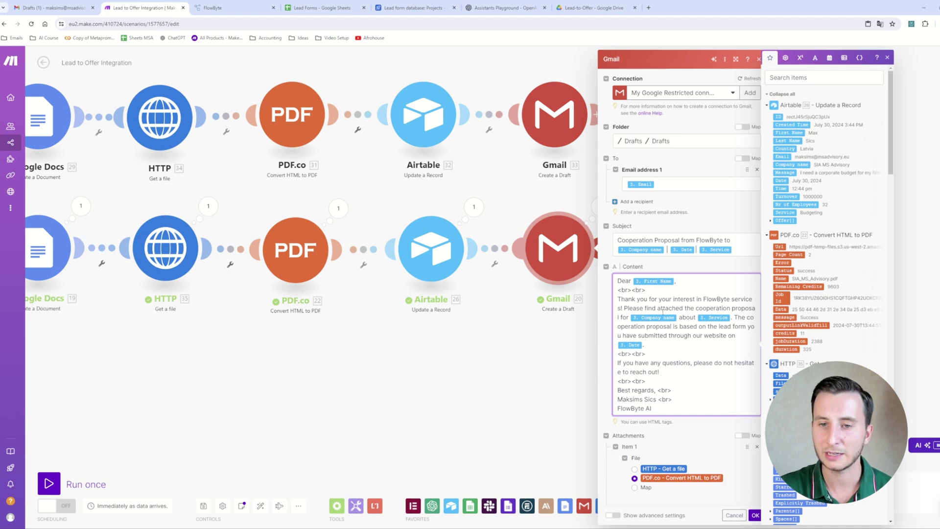
left_click(740, 241)
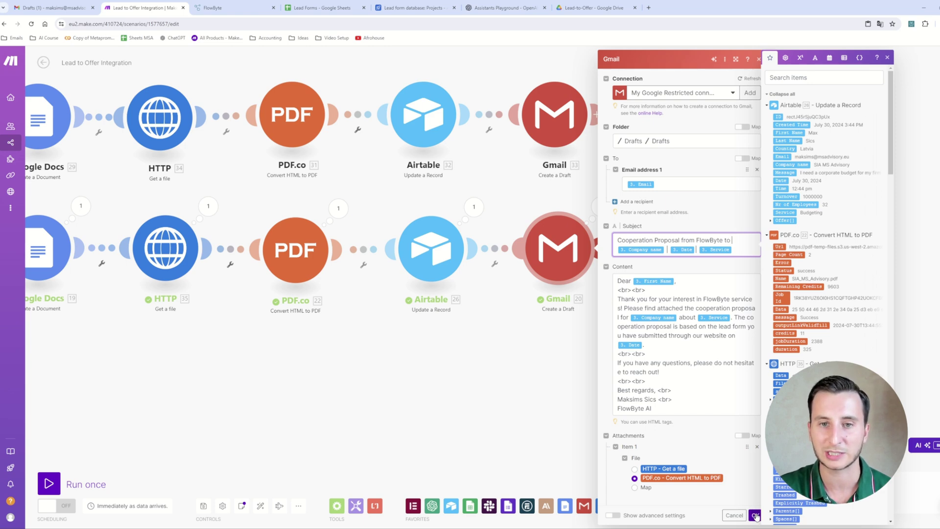
left_click(755, 516)
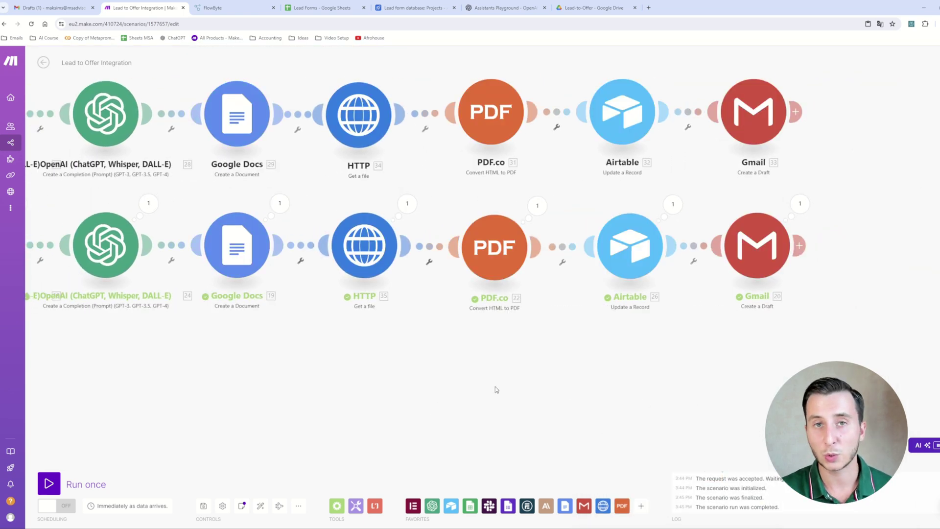
Run the scenario once and submit the filled-in lead form on the FlowByte page for MS Advisory's Budgeting request
left_click_drag(426, 380, 573, 359)
scroll(575, 362, "down", 3)
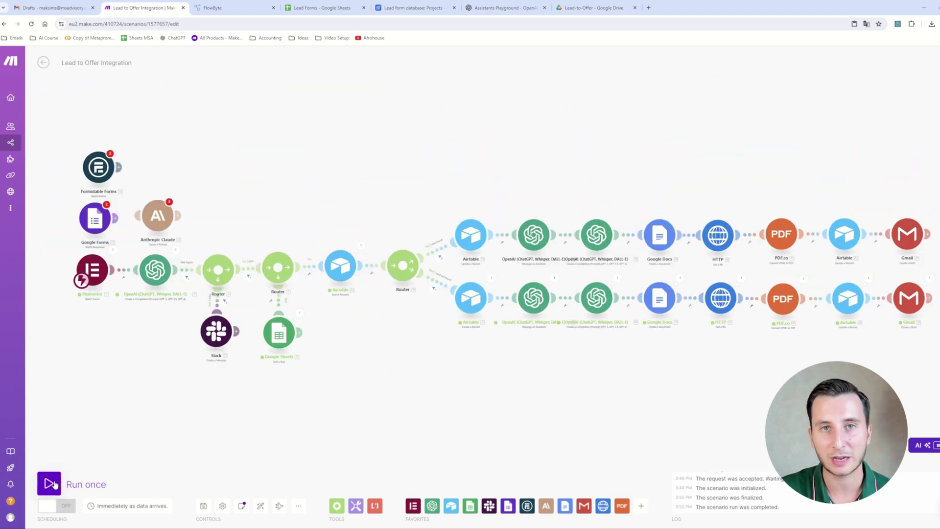
left_click(50, 484)
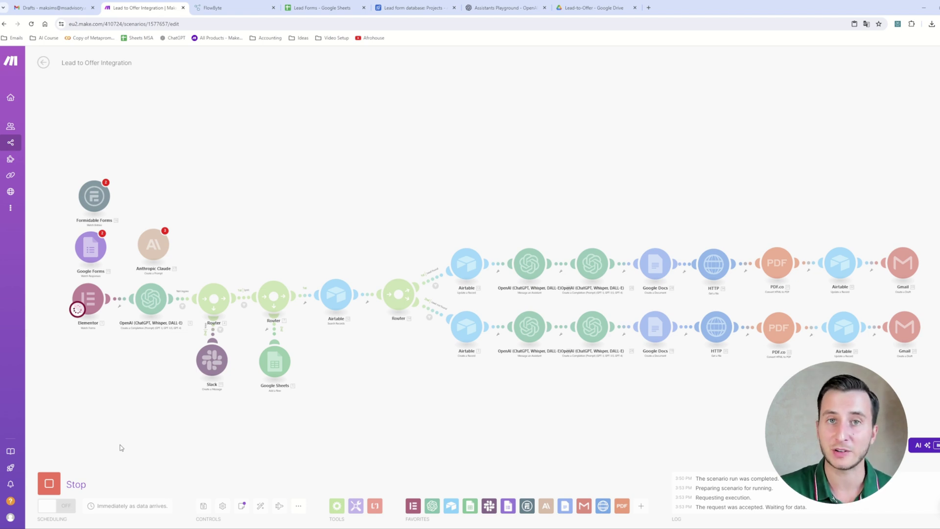
left_click(235, 7)
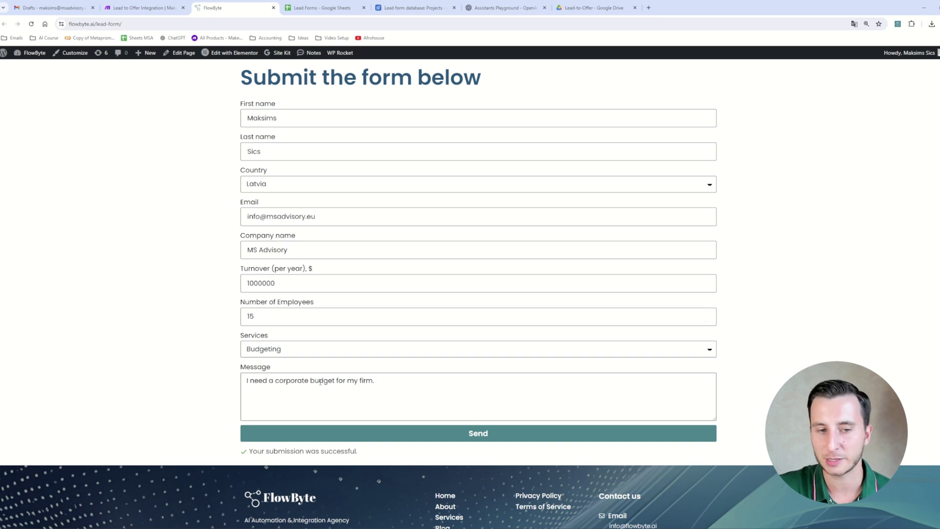
left_click(390, 439)
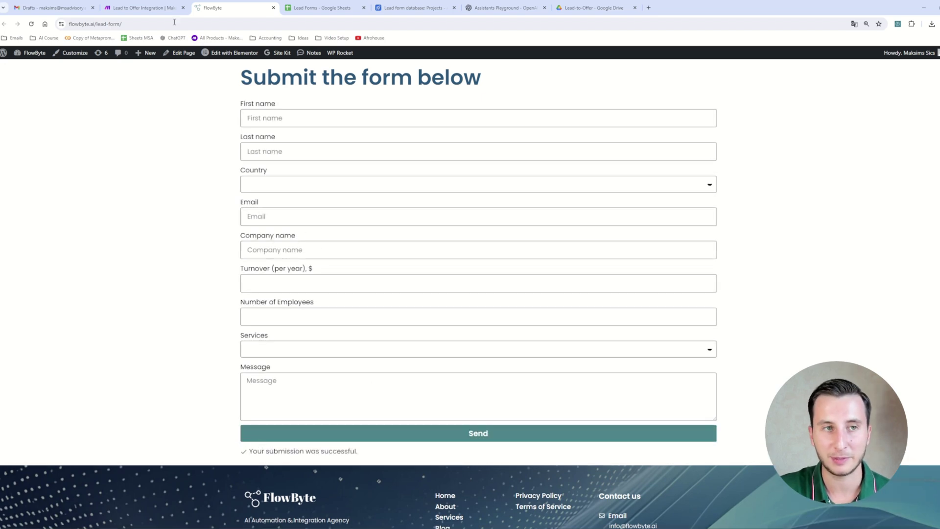
In Make, inspect the Airtable search module's output bundle, then check the Projects table in Airtable for the new lead record
left_click(141, 8)
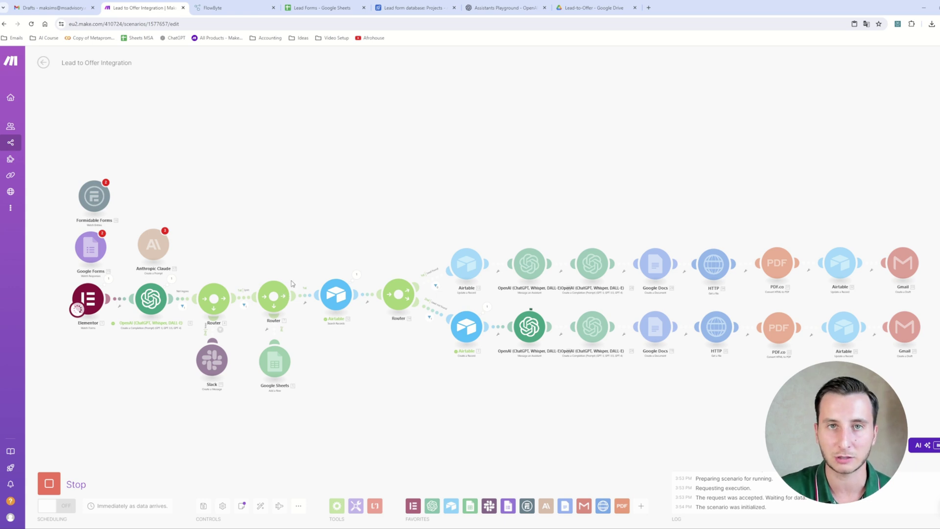
left_click(355, 275)
left_click_drag(452, 332, 396, 330)
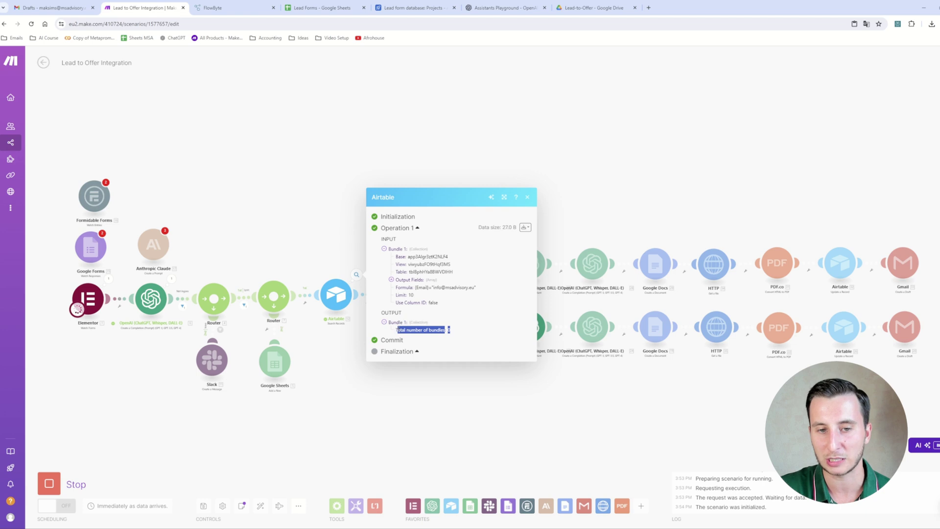
left_click(529, 199)
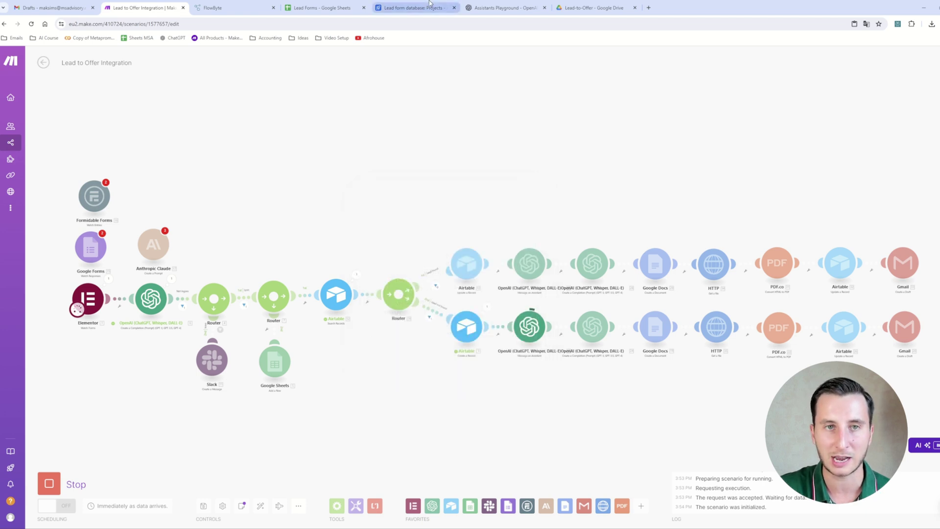
left_click(413, 8)
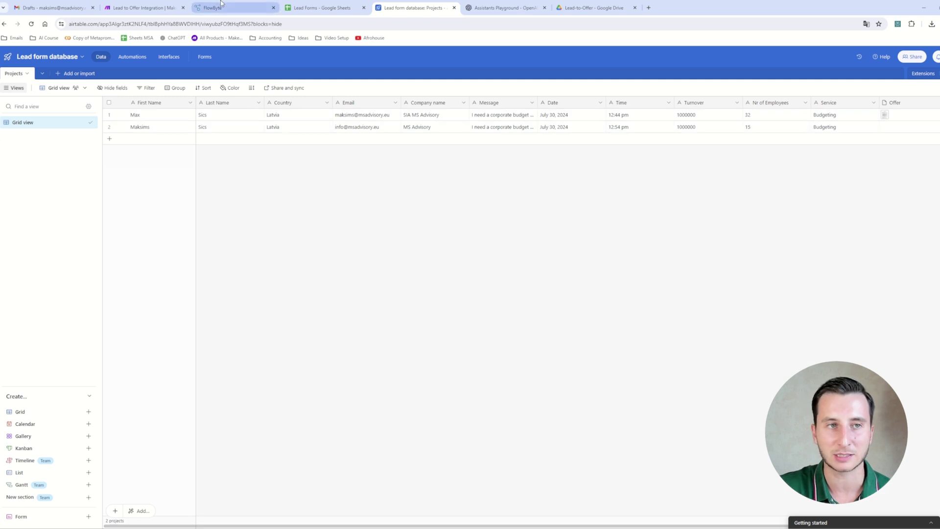
left_click(140, 8)
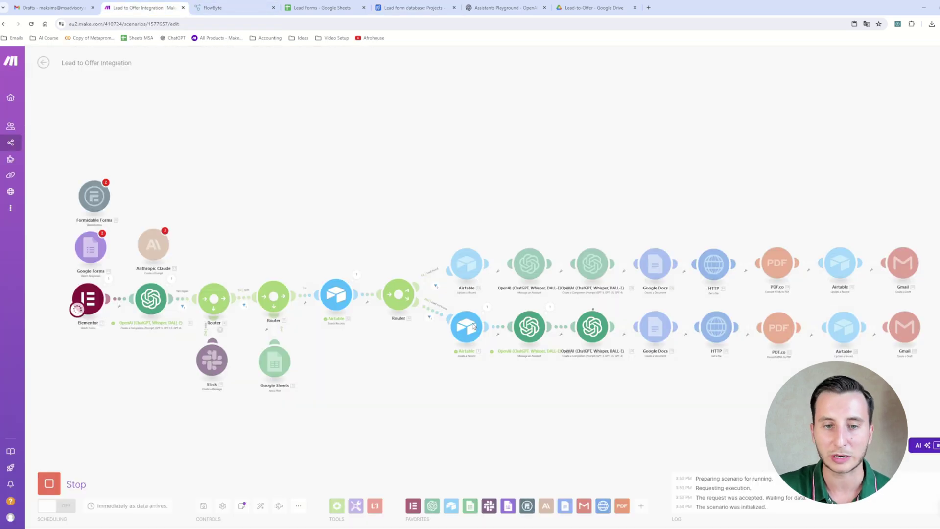
Read through the Message an Assistant output, then check the start of the HTML result in the Create a Completion output
left_click(550, 307)
left_click(586, 346)
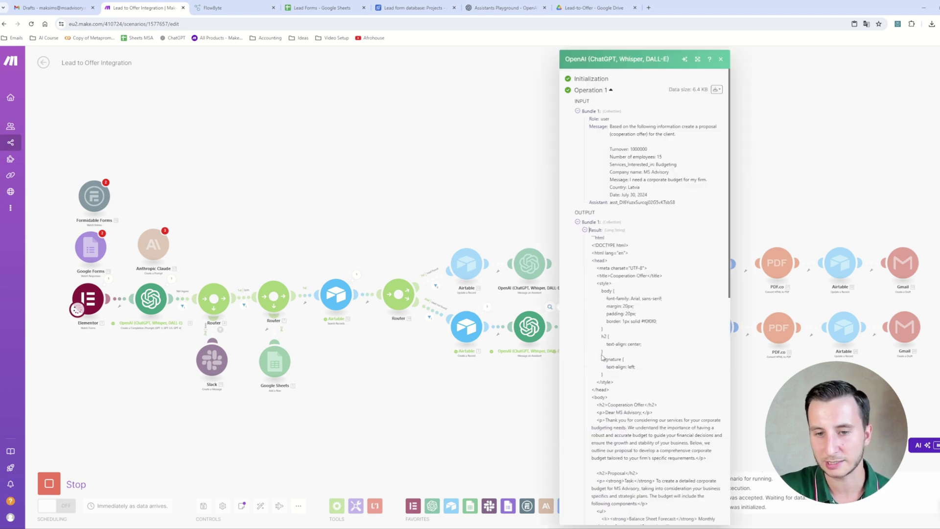
scroll(621, 355, "down", 8)
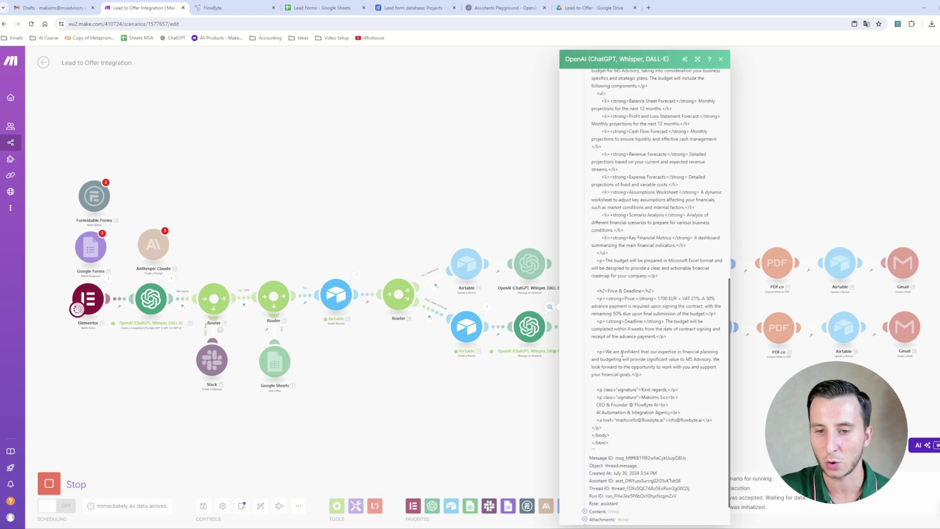
scroll(621, 354, "up", 10)
key("Escape")
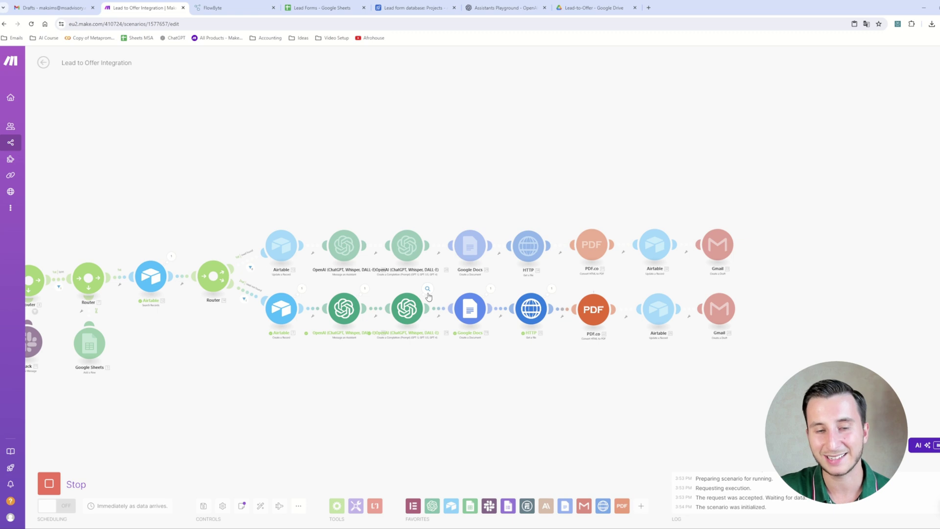
left_click(428, 289)
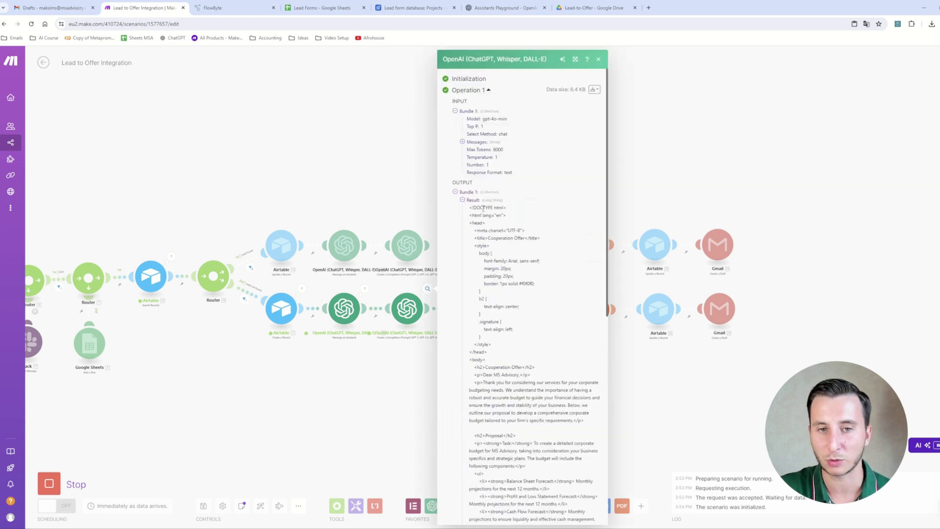
left_click(598, 59)
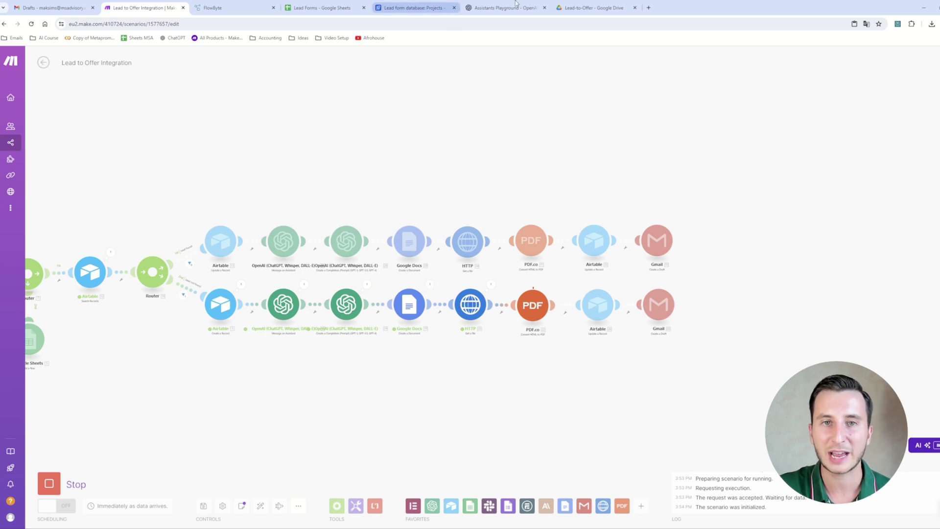
Switch to Google Drive, open the document "July 30, 2024 | MS Advisory | Budgeting" to check the generated offer, and close it
left_click(577, 5)
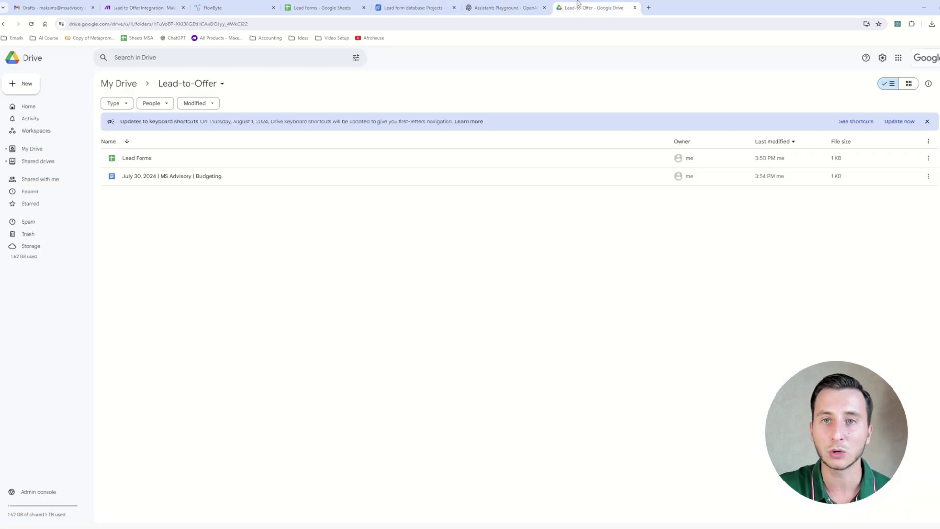
left_click(215, 178)
double_click(215, 177)
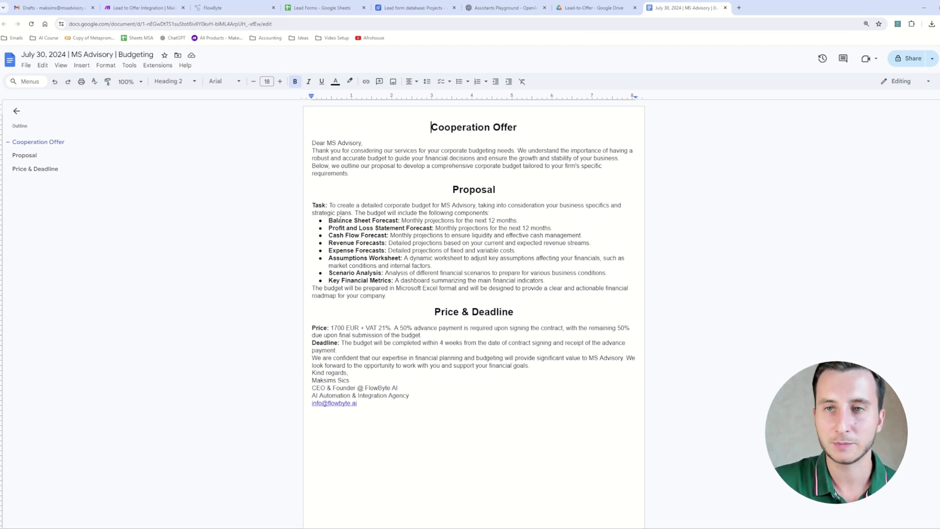
left_click(725, 8)
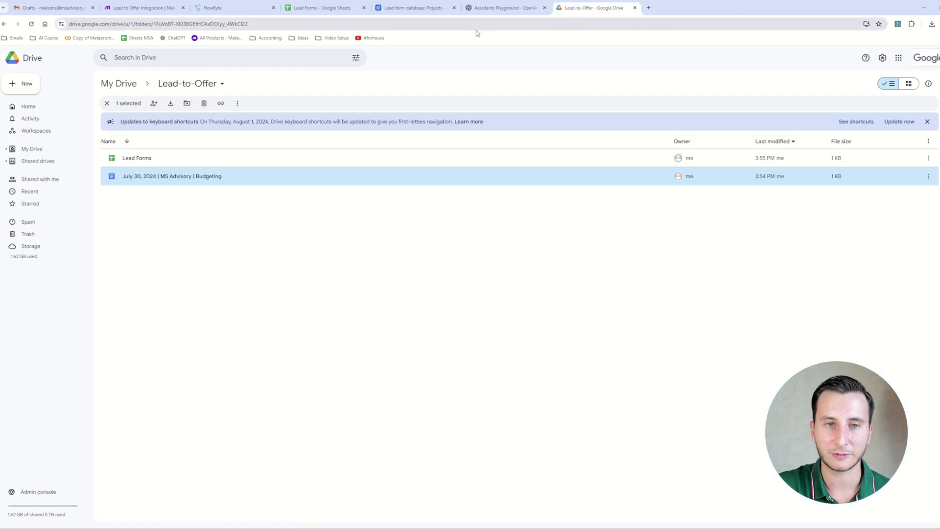
Check the scenario run in Make, then preview the Offer attachment of the MS Advisory record in Airtable and close it
left_click(148, 6)
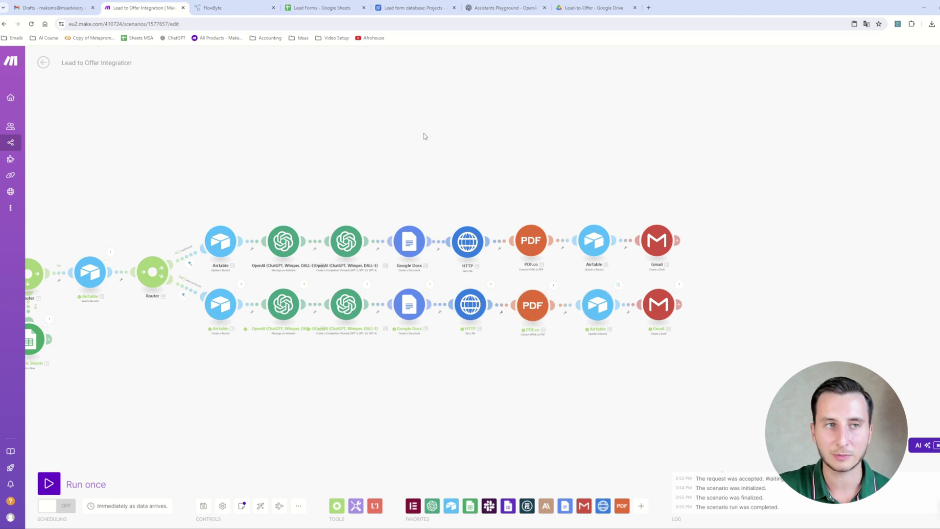
left_click(414, 7)
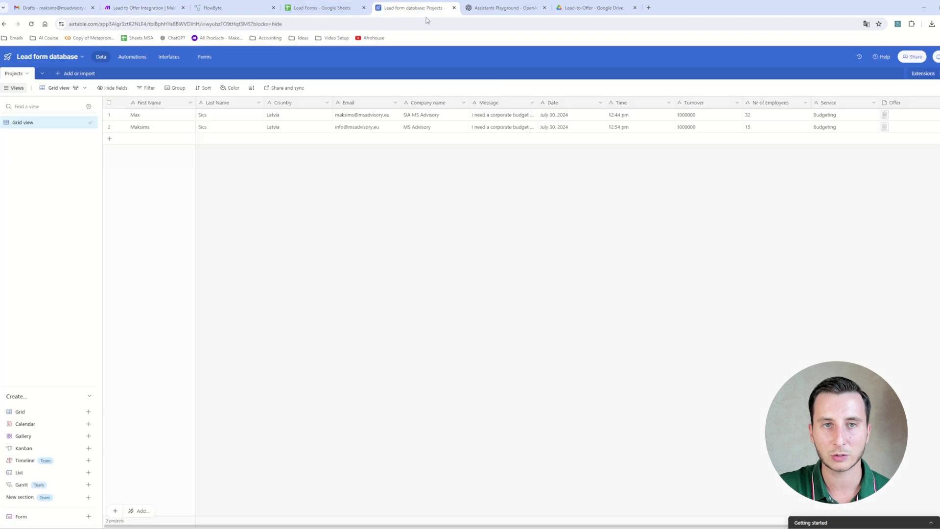
left_click(884, 127)
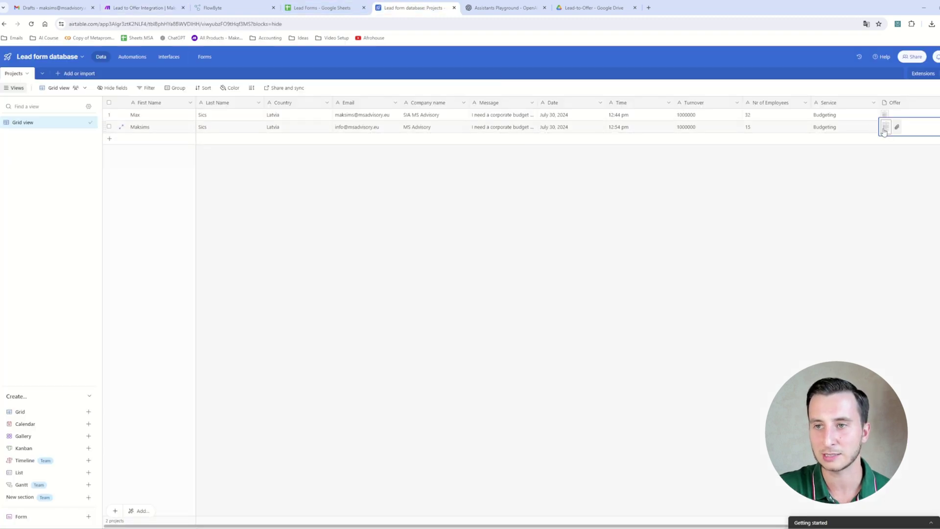
left_click(884, 128)
key("Escape")
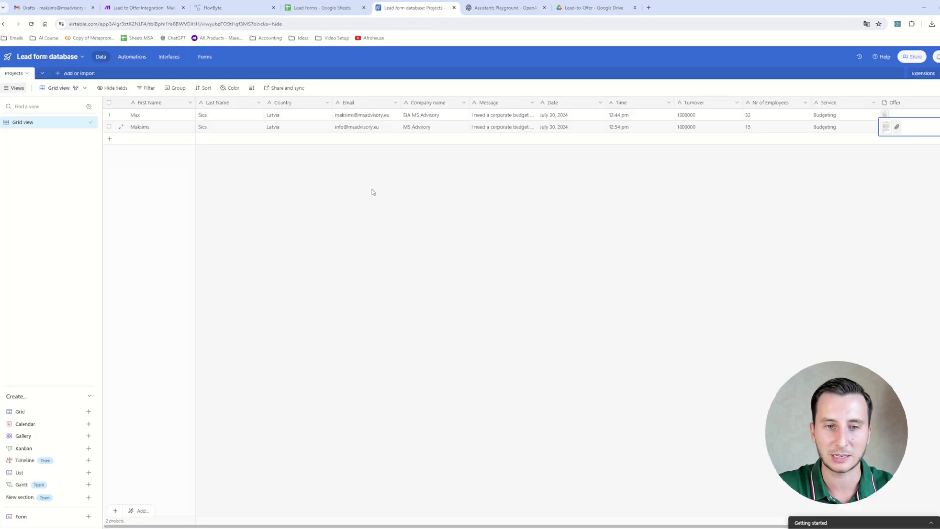
Check the scenario run in Make, then open the MS Advisory cooperation proposal draft in Gmail and read its greeting and submission date
left_click(159, 7)
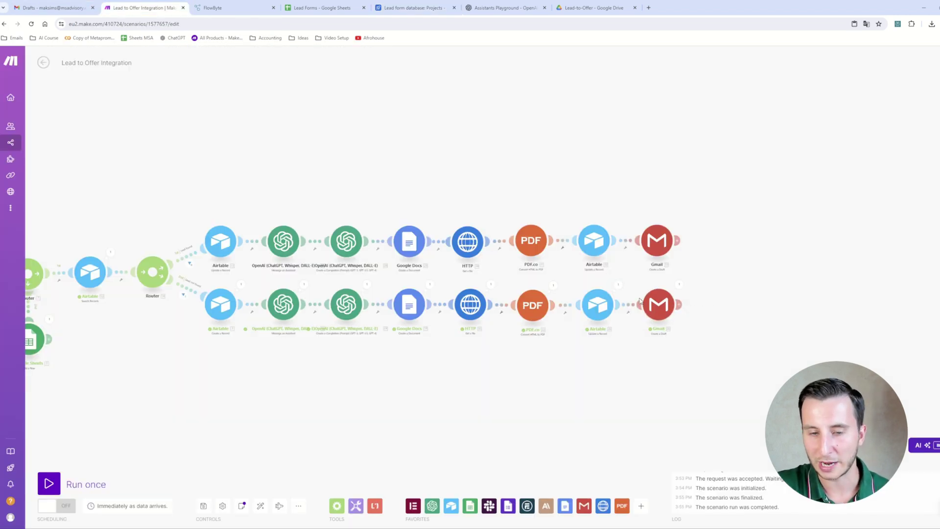
left_click(49, 7)
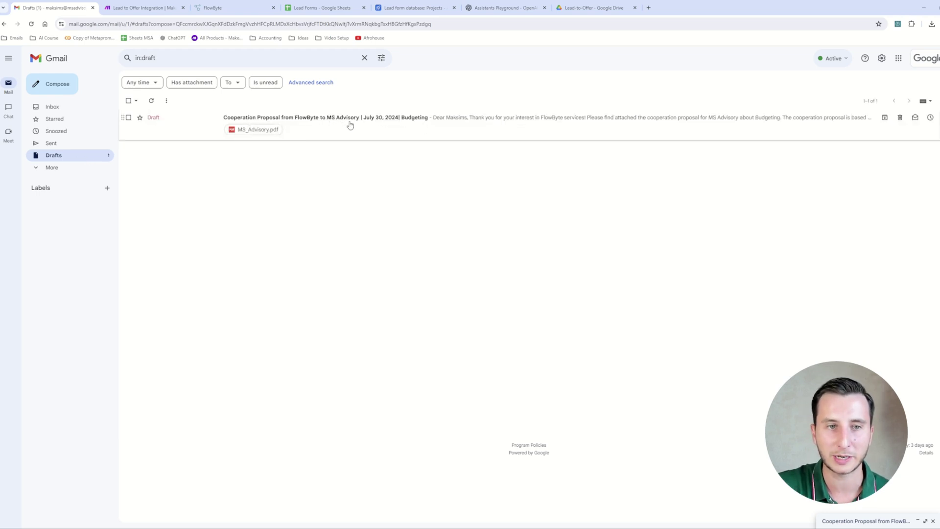
left_click(411, 122)
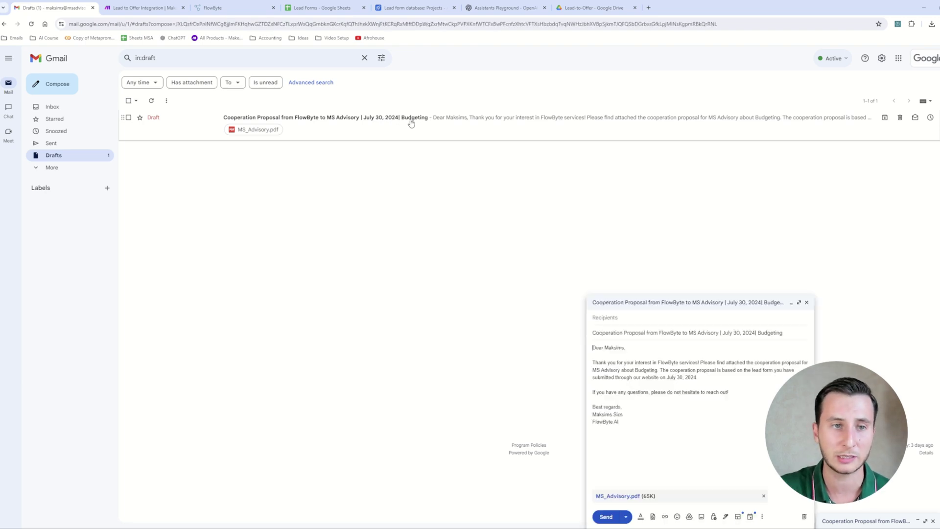
double_click(614, 347)
left_click(611, 348)
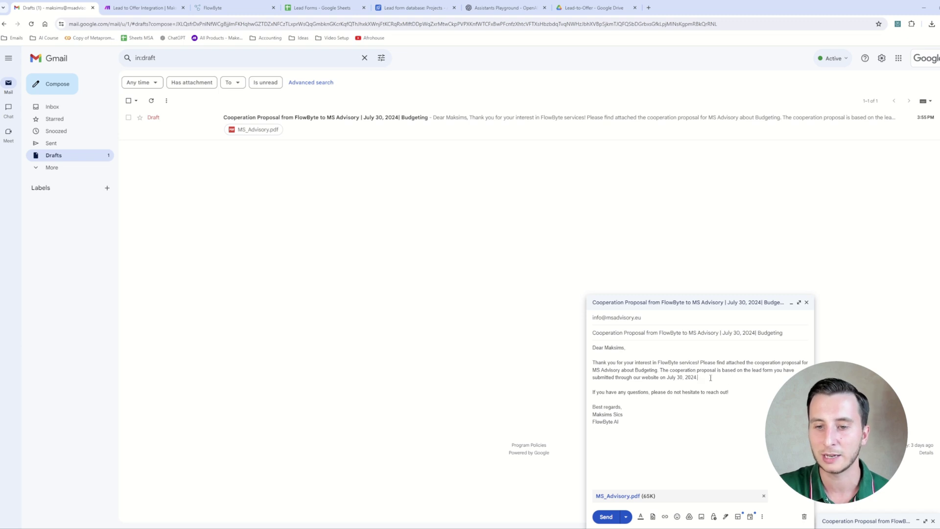
left_click_drag(710, 378, 676, 387)
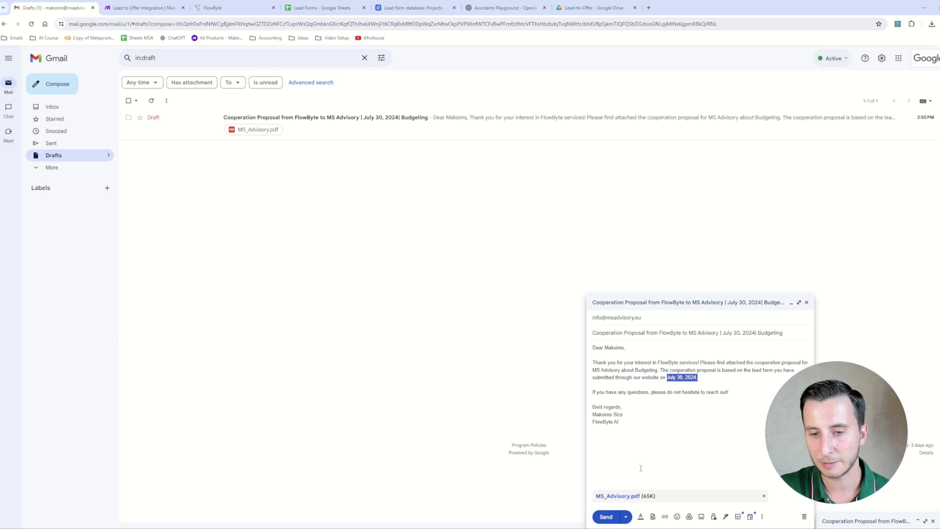
Download the draft's MS_Advisory.pdf attachment, open it, and read through the proposal task and the signature block
left_click(632, 496)
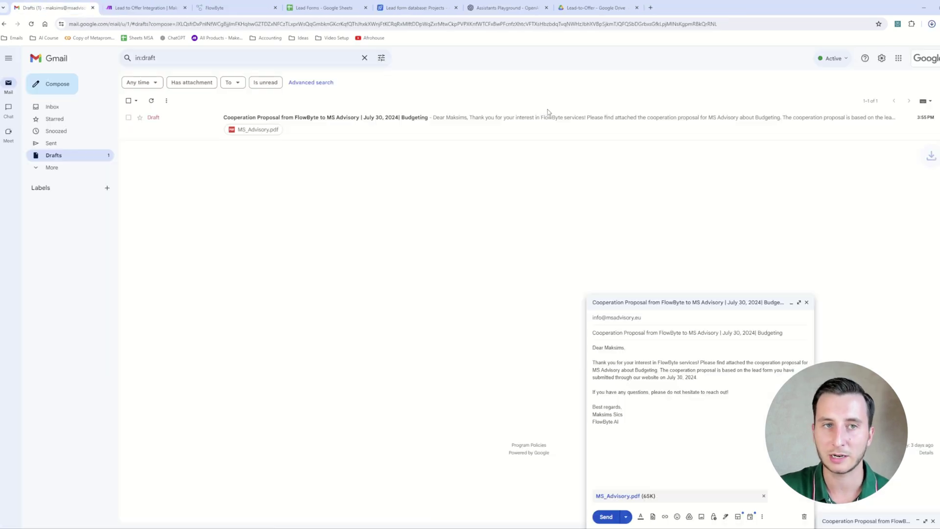
left_click(871, 44)
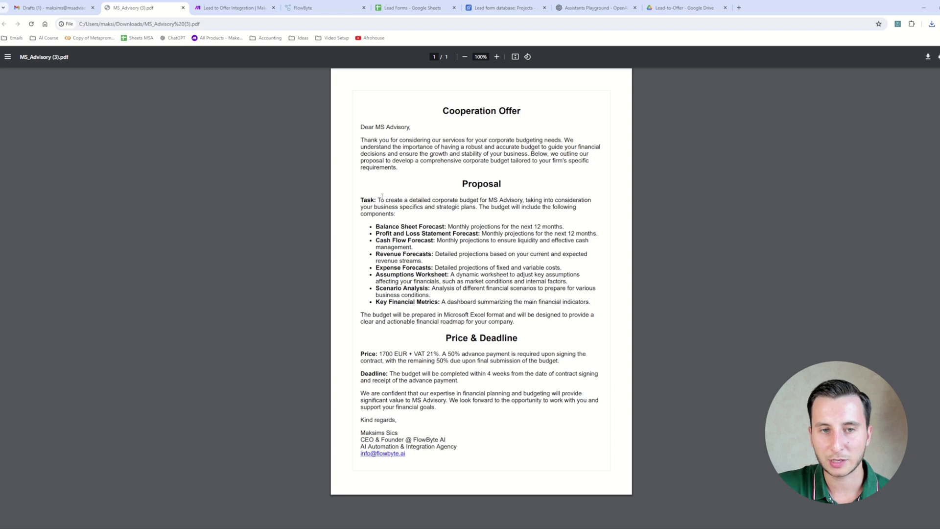
left_click_drag(377, 200, 471, 200)
left_click(503, 201)
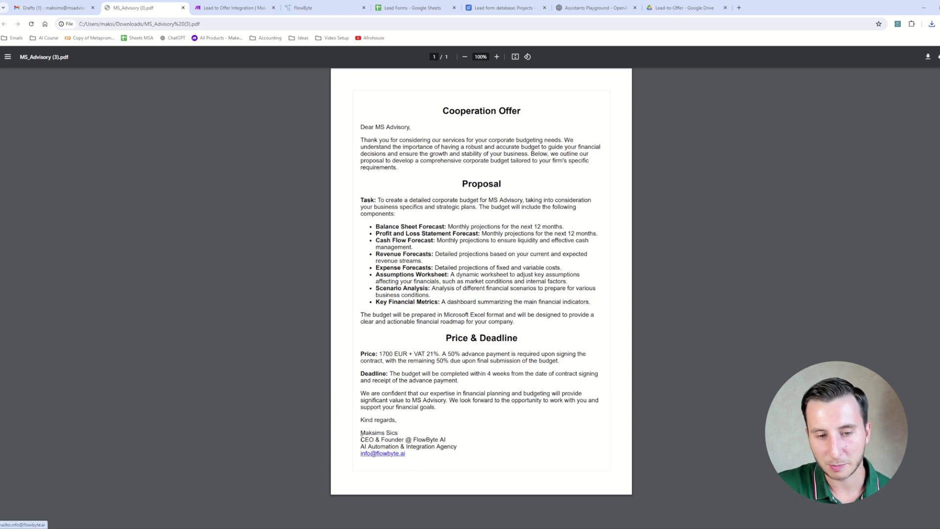
left_click_drag(359, 432, 457, 446)
left_click(432, 435)
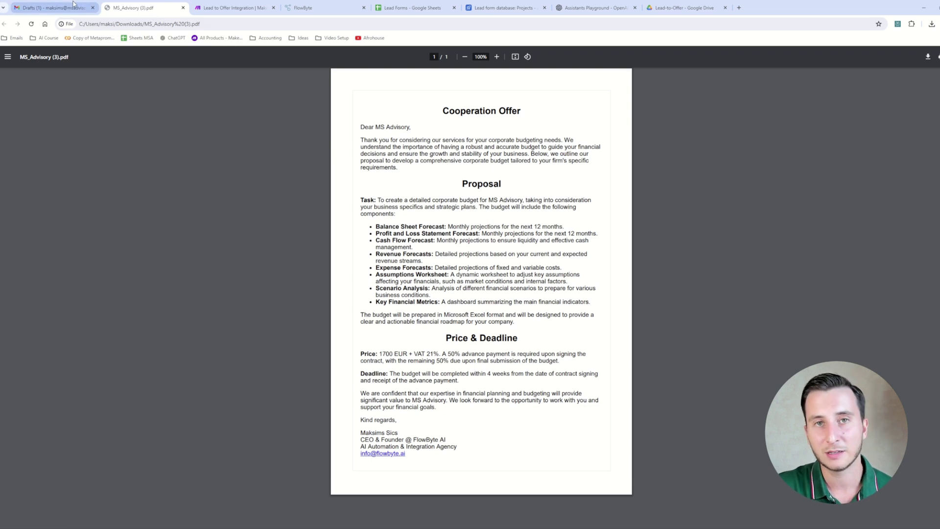
Return to the Gmail draft and send the MS Advisory cooperation proposal with its PDF attachment
left_click(73, 6)
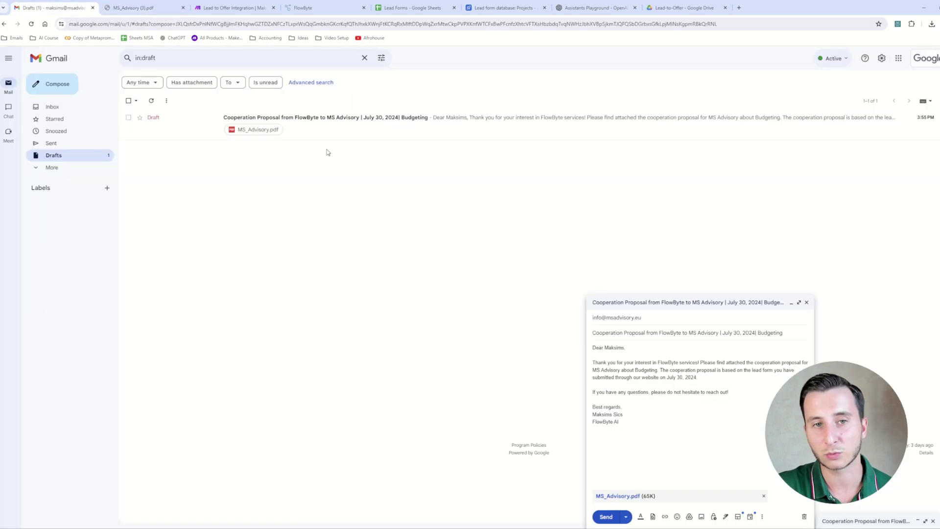
left_click(610, 520)
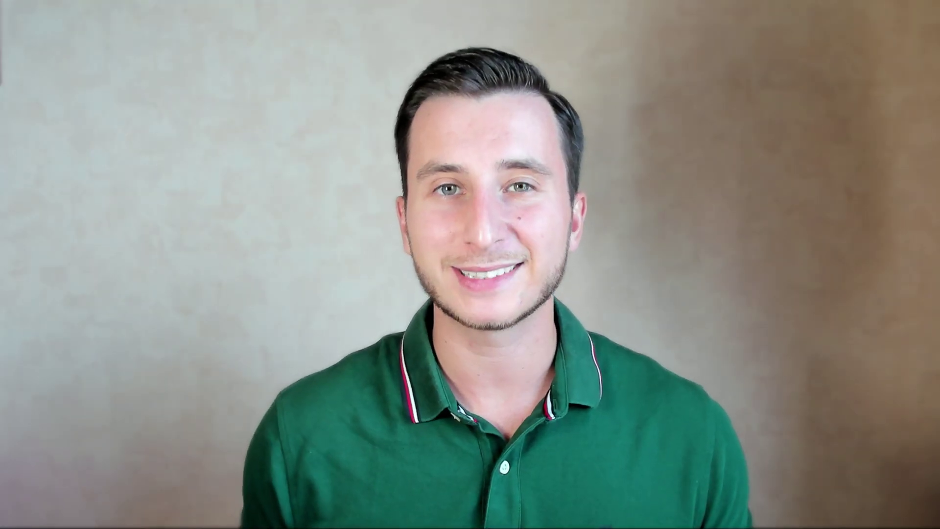